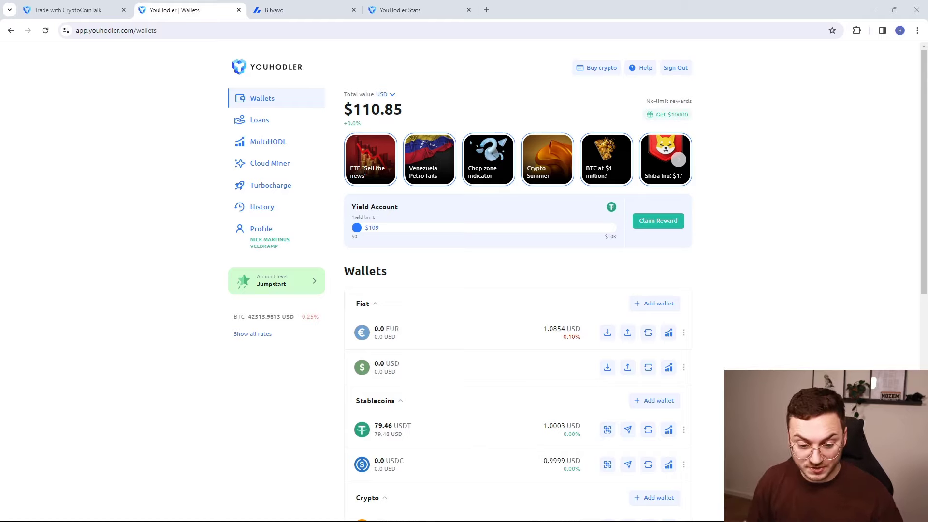
Open the USDT wallet's deposit details in YouHodler and copy the deposit address for the ERC20 protocol
left_click(206, 422)
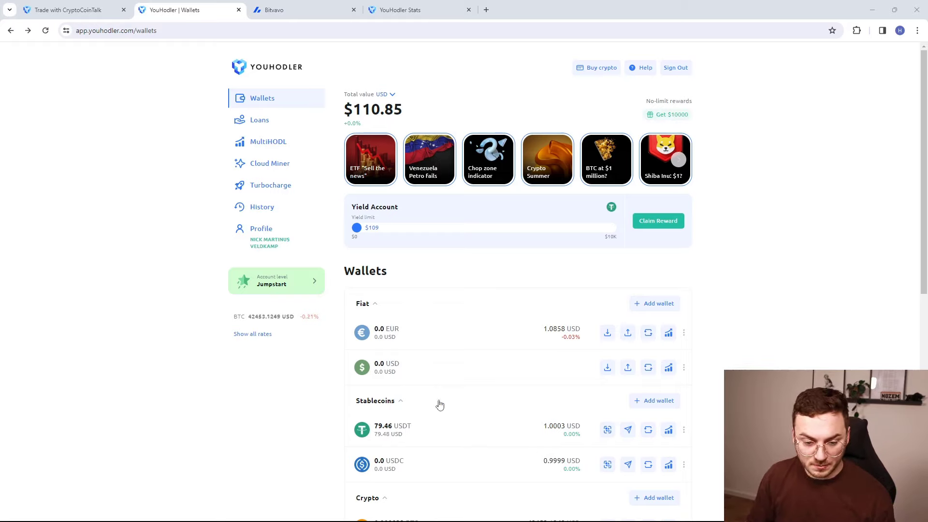
left_click(607, 430)
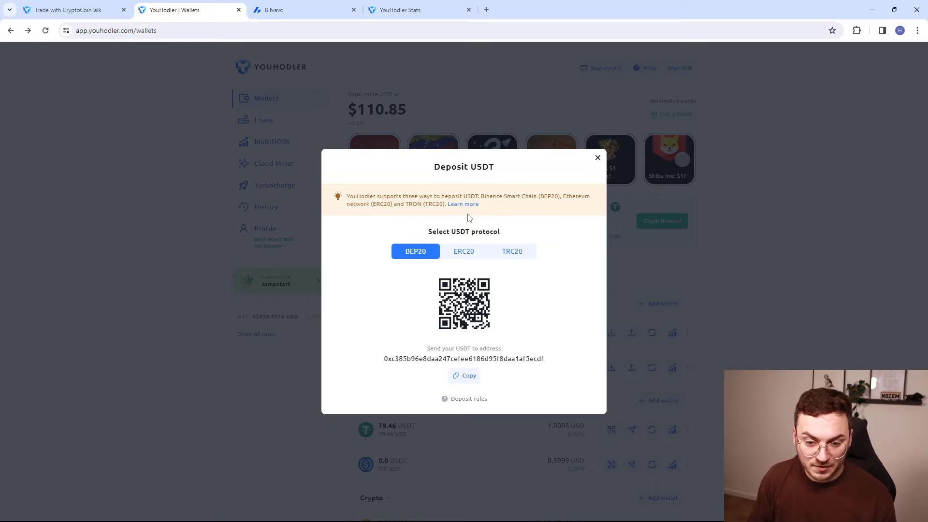
left_click(466, 253)
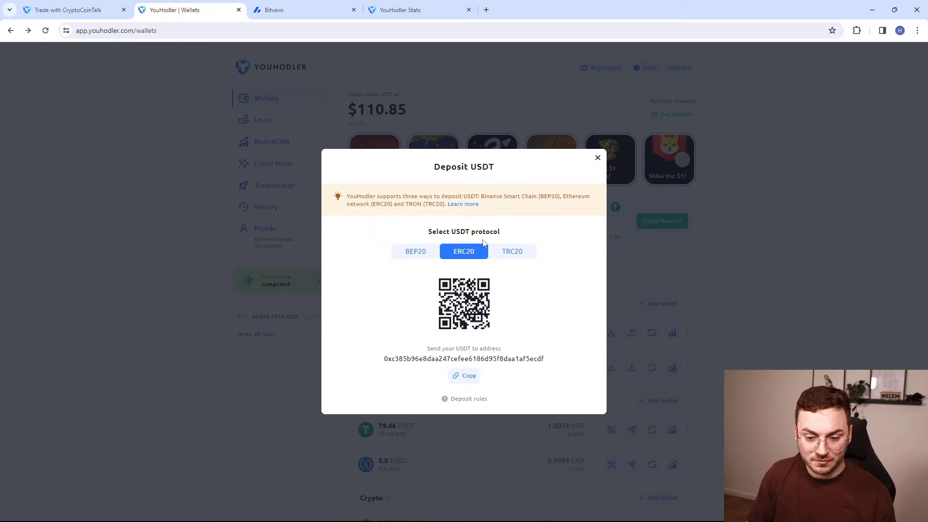
left_click(466, 379)
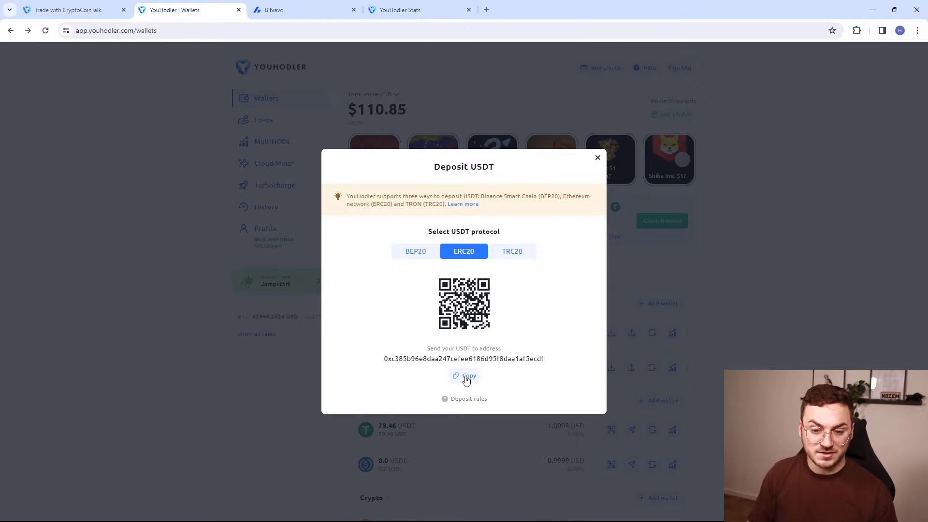
Switch to Bitvavo, search the assets for "usdt" and open the Tether trading page
key("ctrl+Tab")
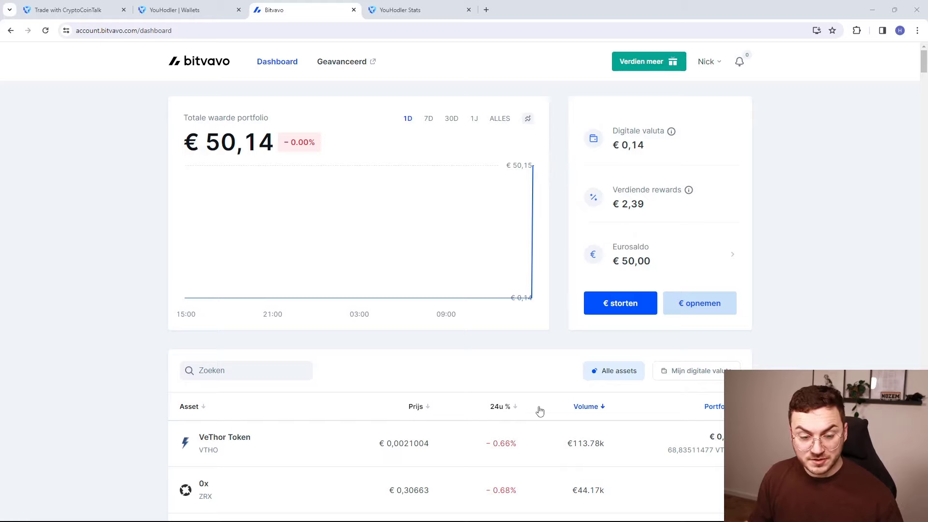
left_click(239, 371)
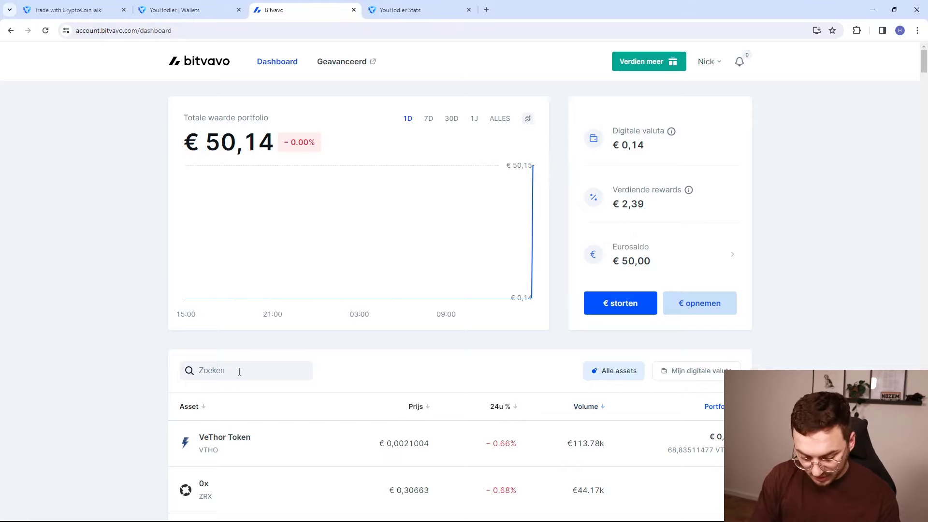
type("usdt")
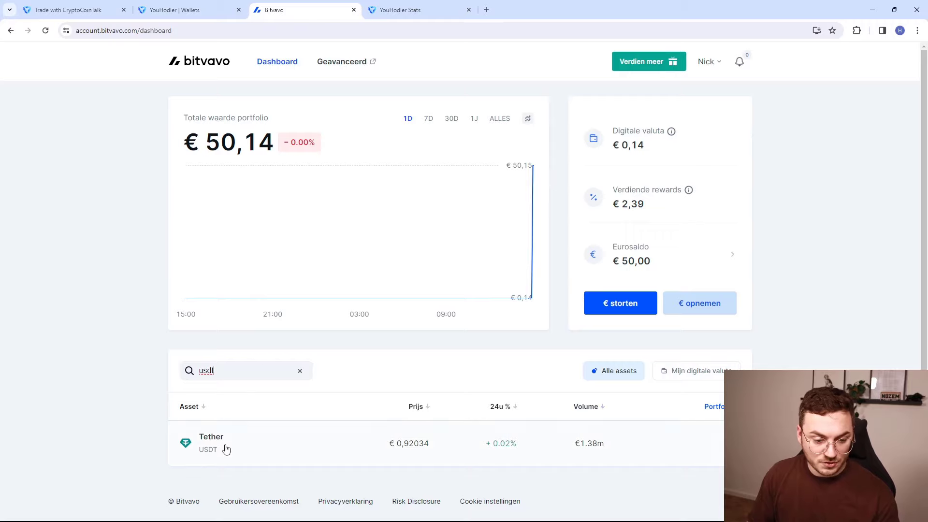
left_click(221, 441)
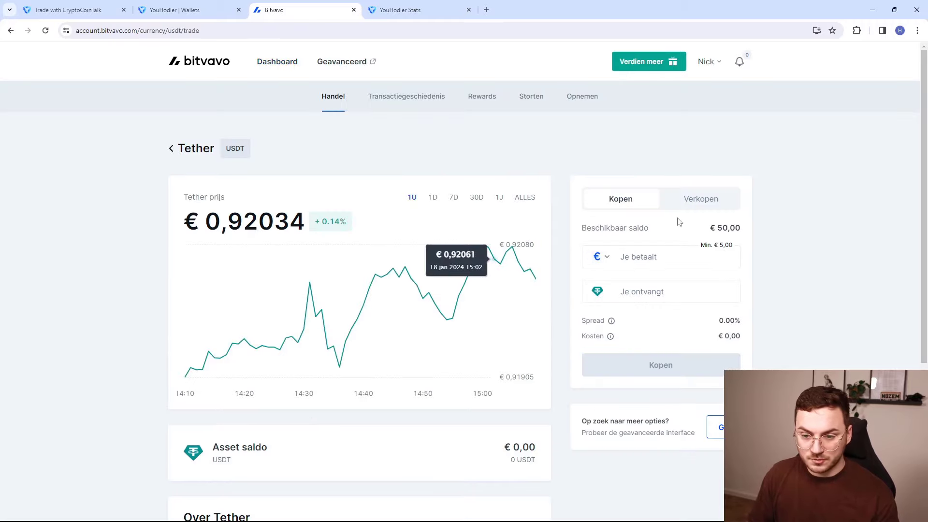
Buy Tether with the full available balance of €50 and open the Tether withdrawal page
left_click(725, 229)
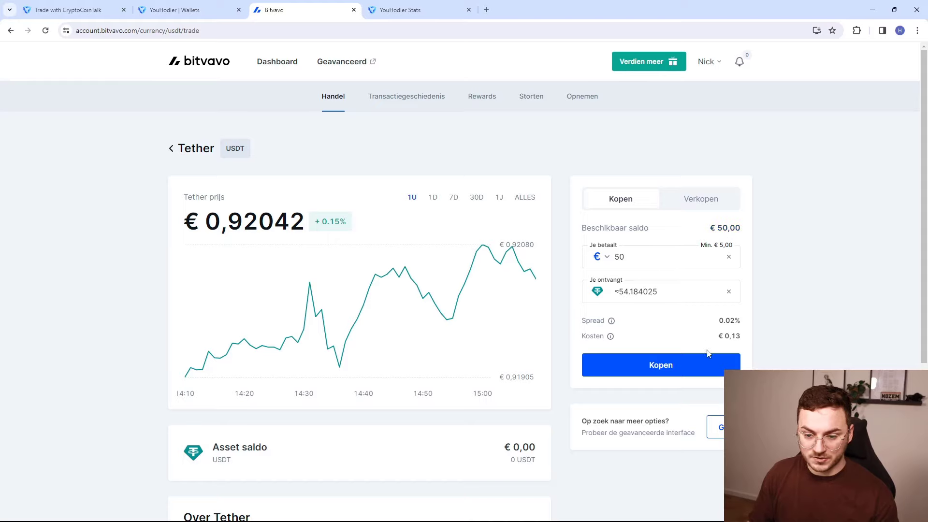
left_click(662, 368)
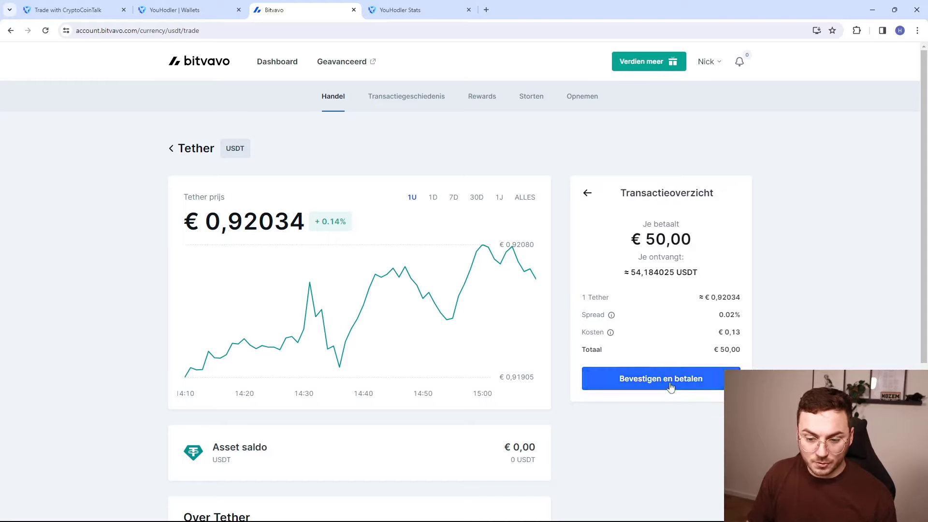
left_click(670, 386)
left_click(669, 378)
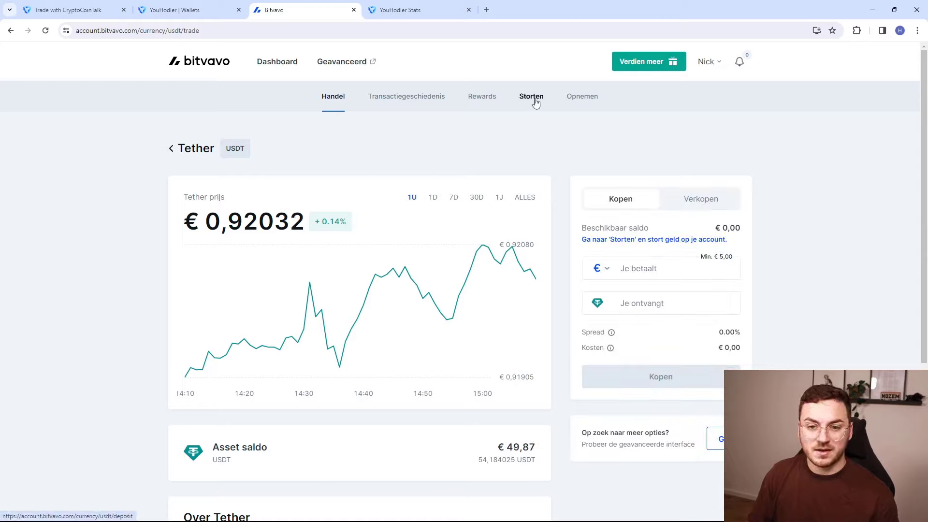
left_click(590, 101)
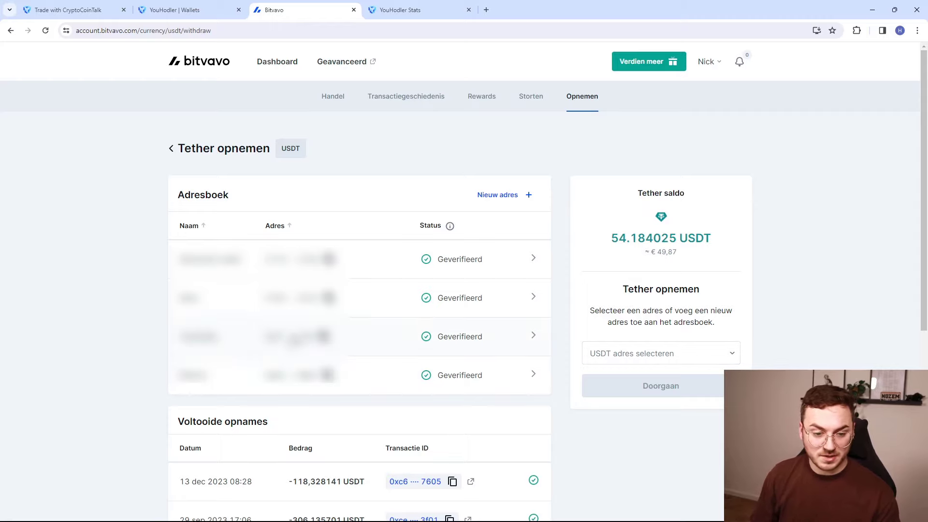
Try to add a new Tether address on the Ethereum (ERC-20) network, named YouHodler, using the copied deposit address
left_click(498, 195)
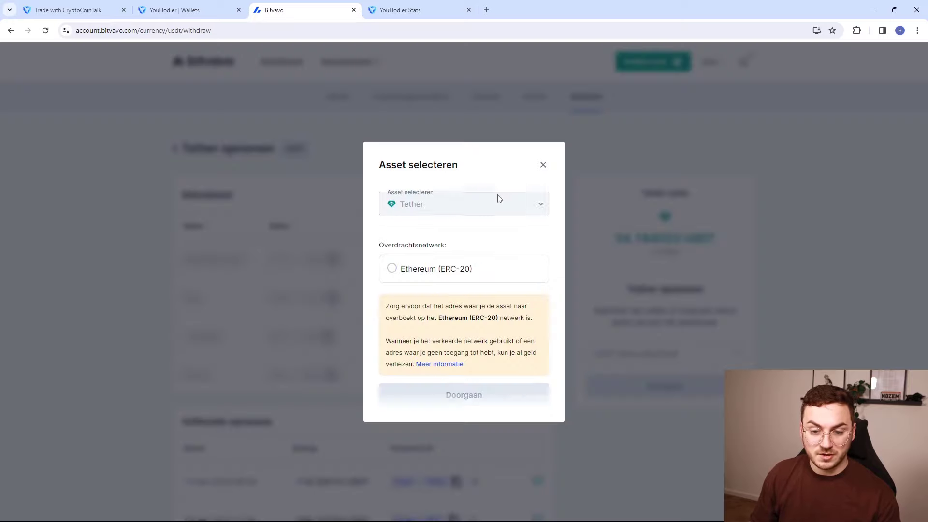
left_click(420, 271)
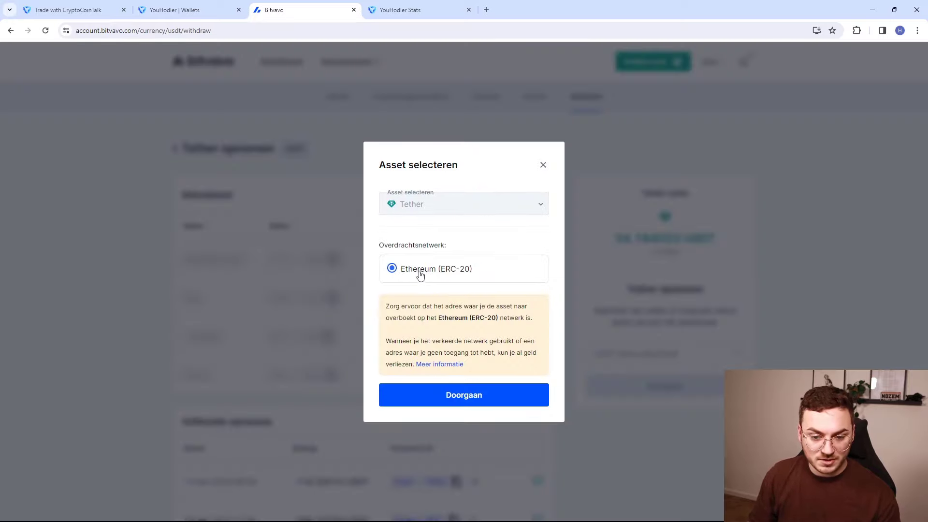
left_click(467, 399)
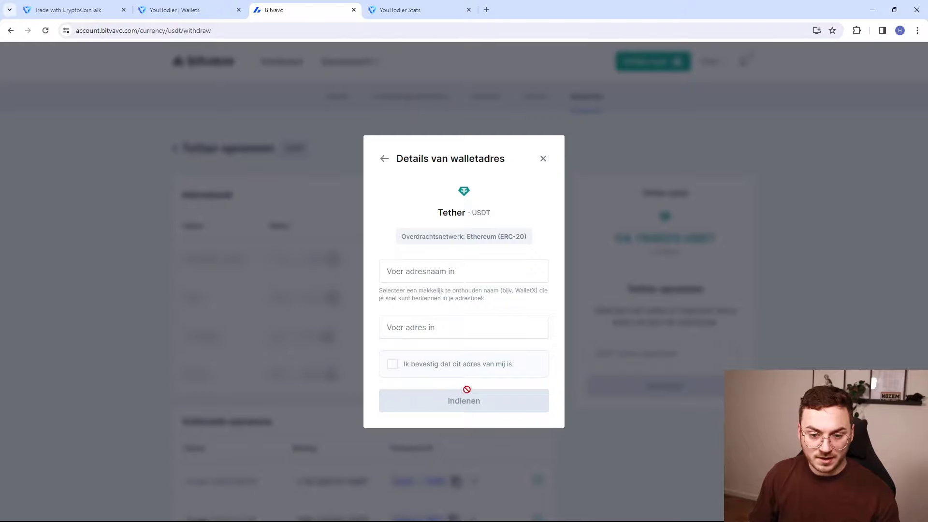
left_click(447, 269)
type("Yo")
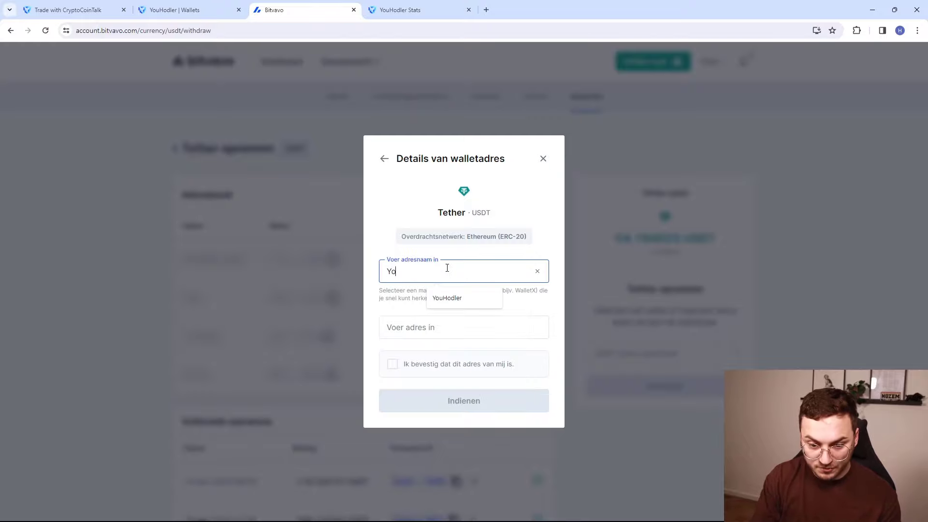
type("uHodler")
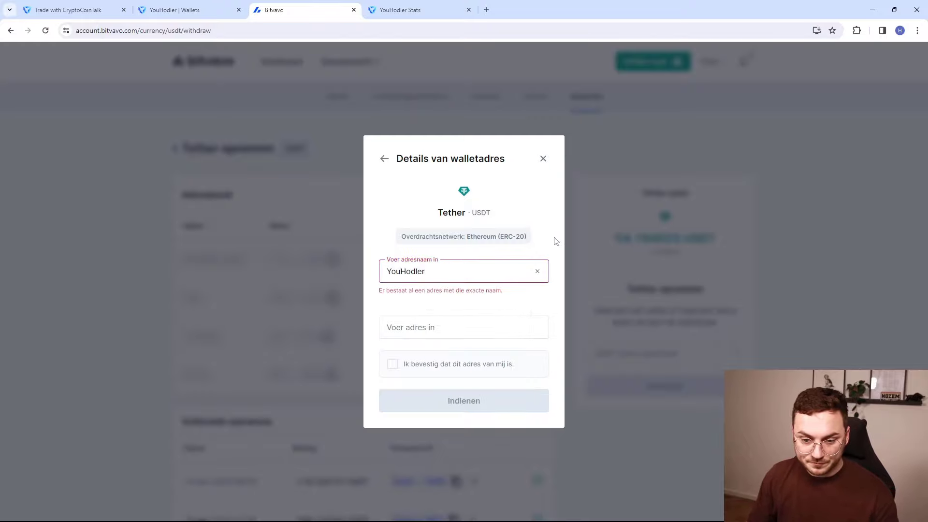
left_click(429, 326)
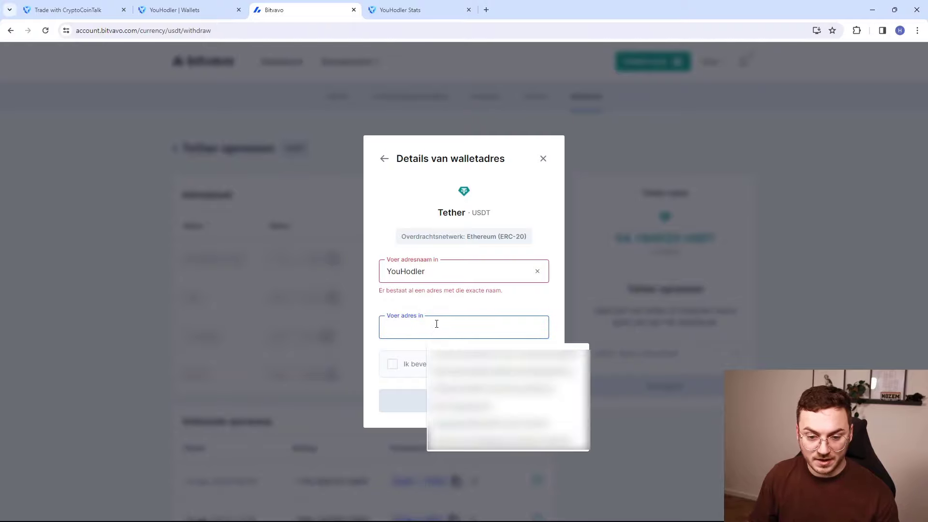
key("ctrl+v")
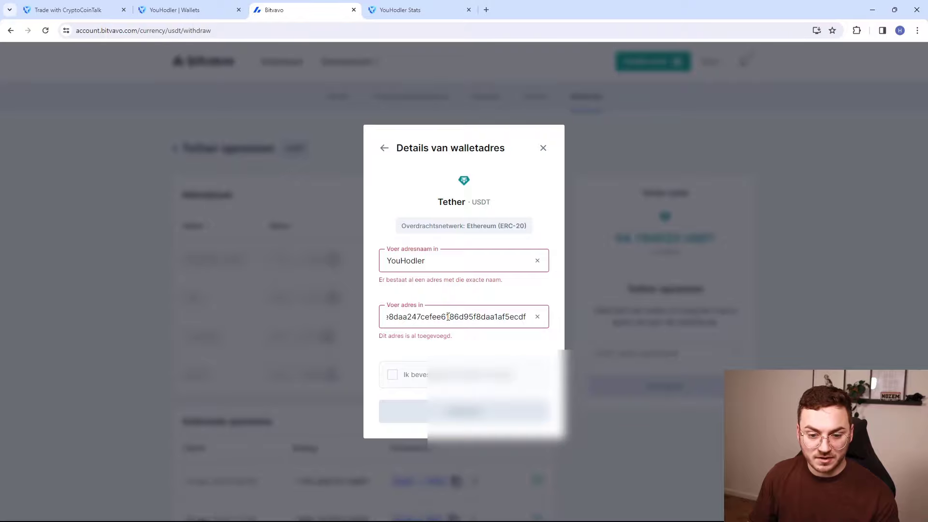
Compare the pasted wallet address with the ERC20 deposit address in YouHodler, and close Bitvavo's new address form
left_click(406, 9)
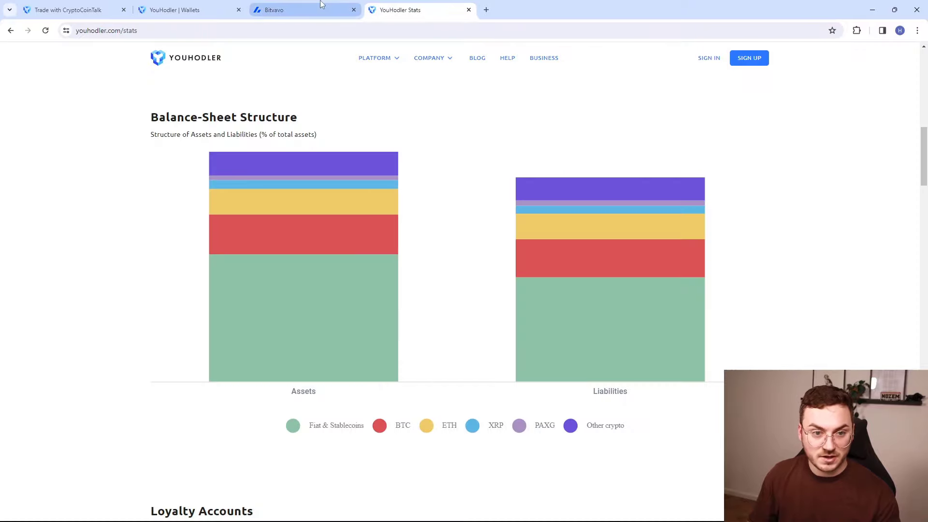
left_click(239, 2)
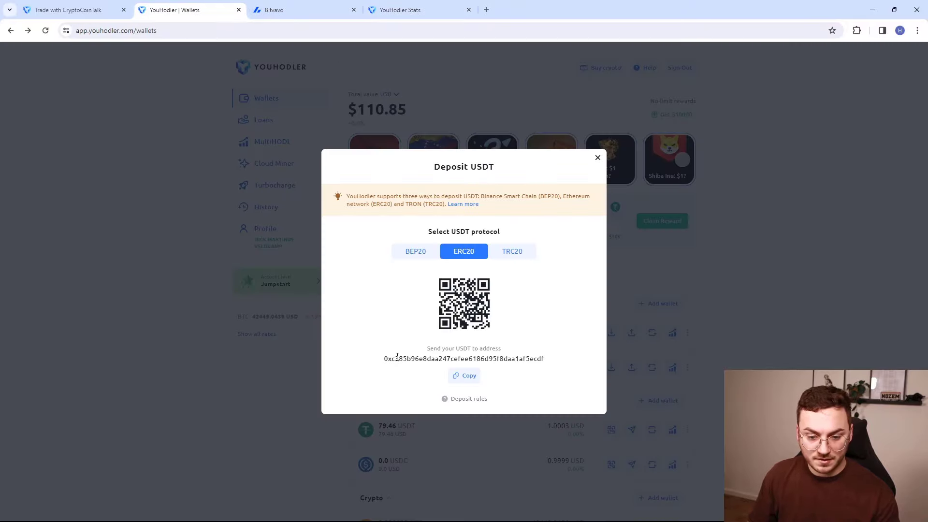
left_click(303, 9)
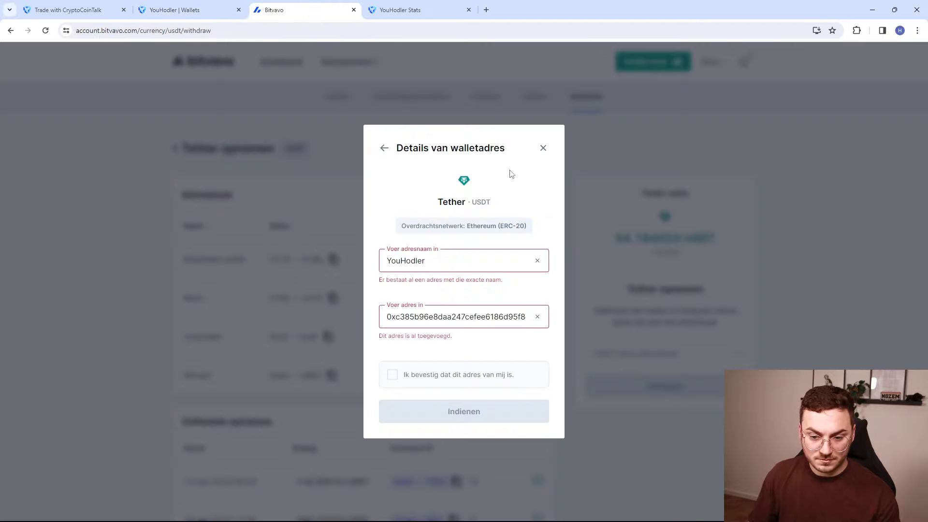
left_click_drag(514, 317, 552, 317)
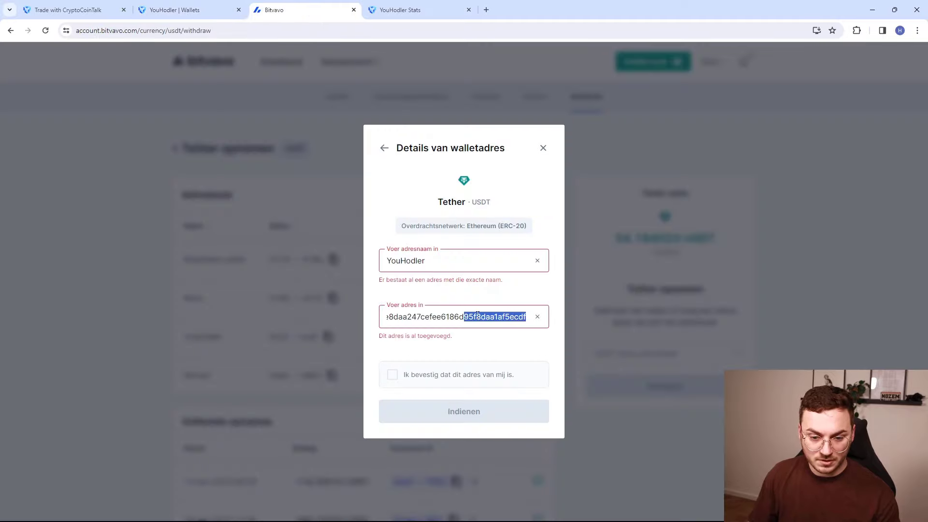
left_click(426, 314)
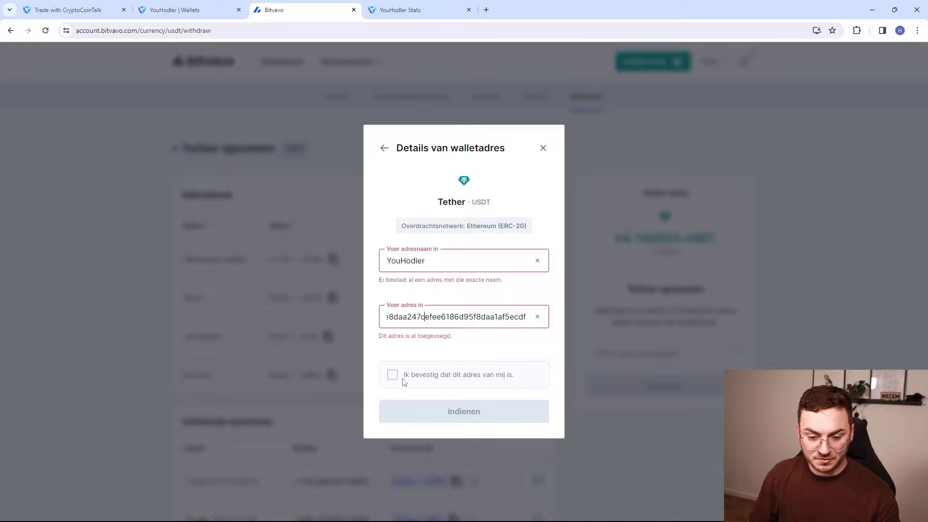
left_click(543, 148)
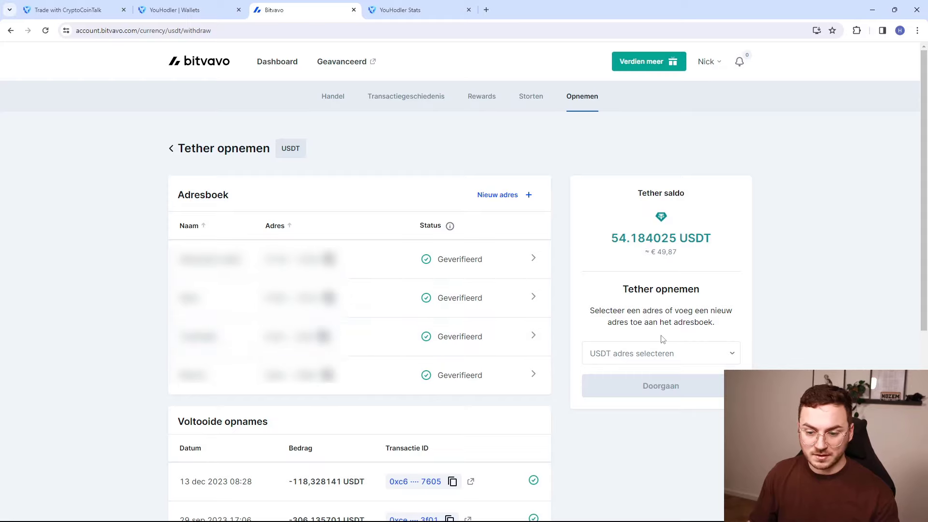
Choose the saved YouHodler address as the Tether withdrawal destination, with Ethereum (ERC-20) as the transfer network
left_click(650, 348)
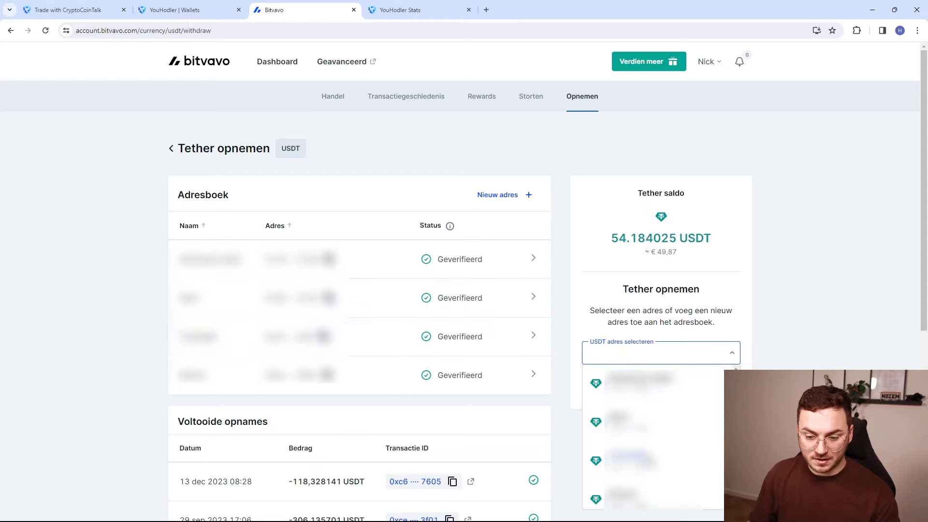
left_click(651, 459)
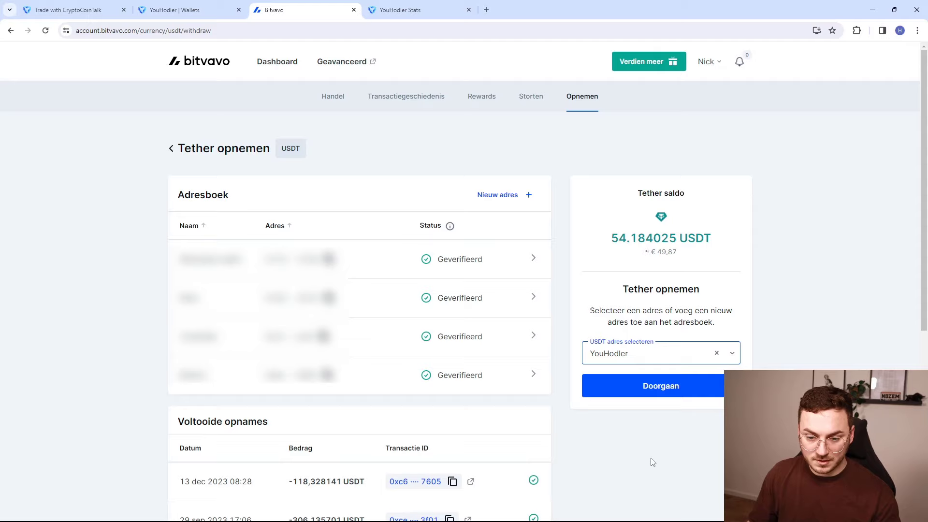
left_click(673, 387)
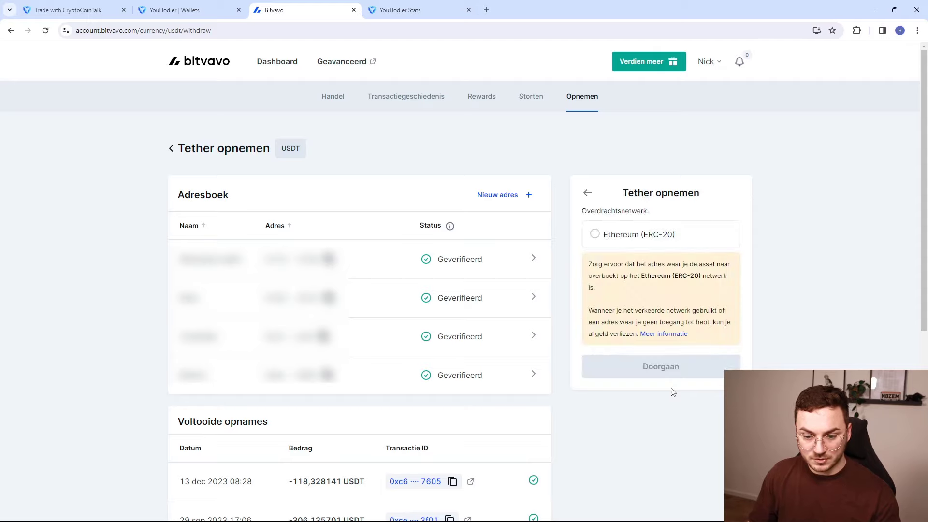
left_click(615, 235)
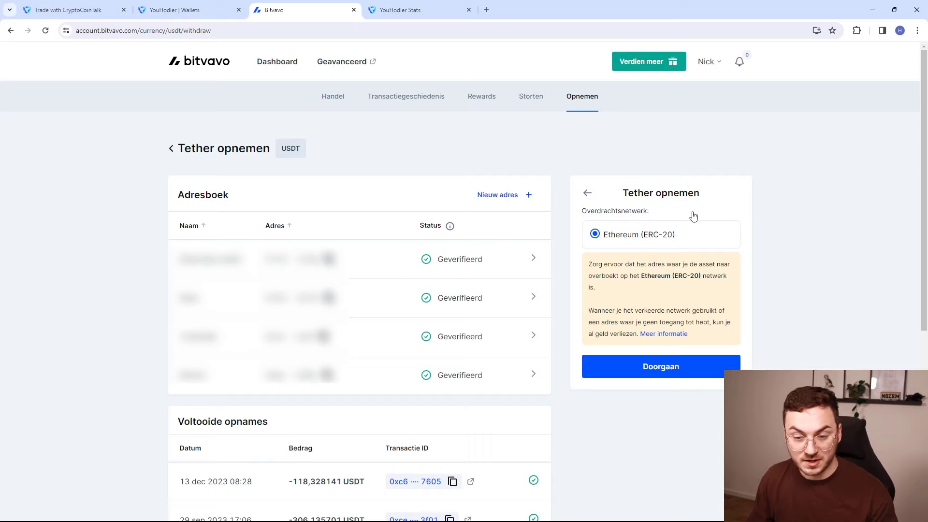
left_click(679, 372)
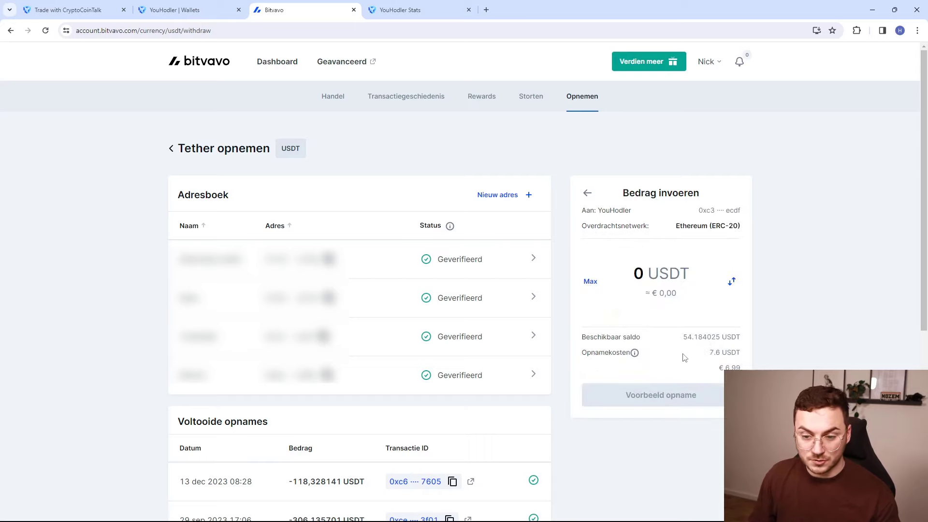
Set the withdrawal to the maximum amount, 46.584025 USDT, and proceed to the withdrawal preview
double_click(639, 273)
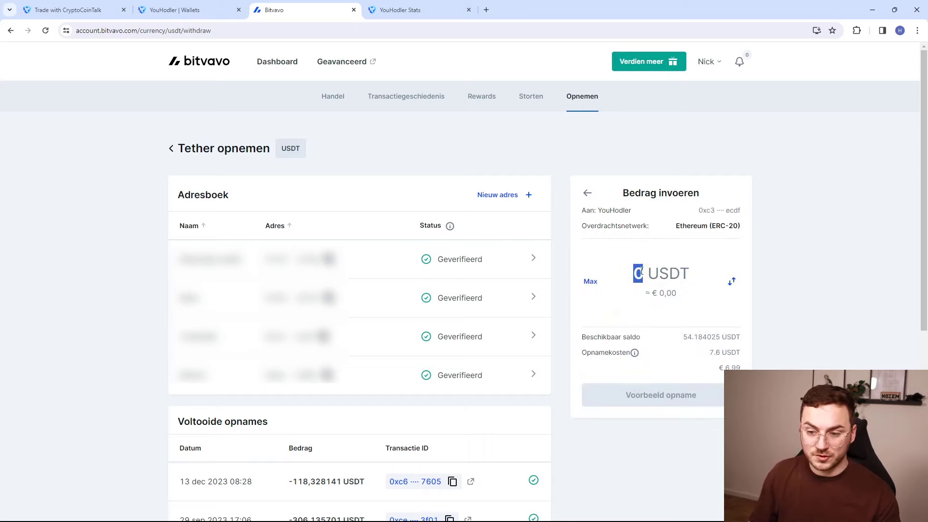
left_click(638, 273)
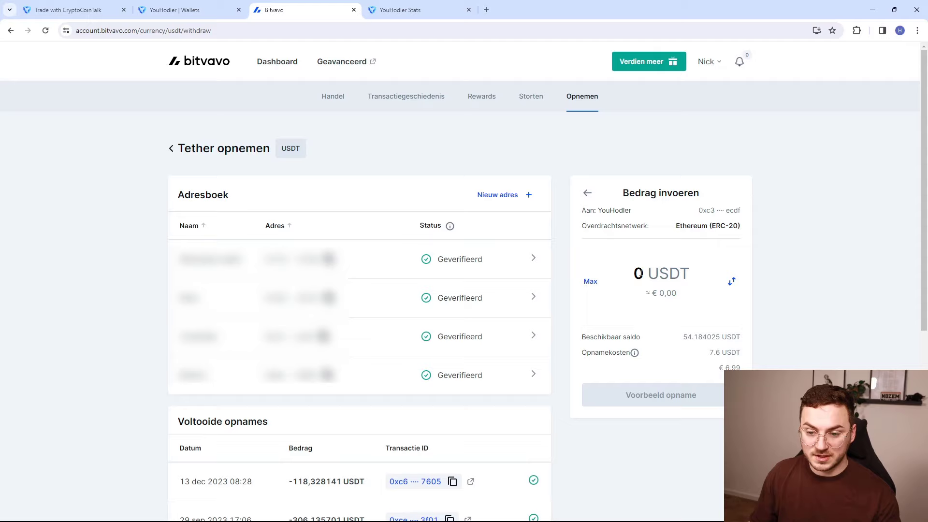
left_click(591, 283)
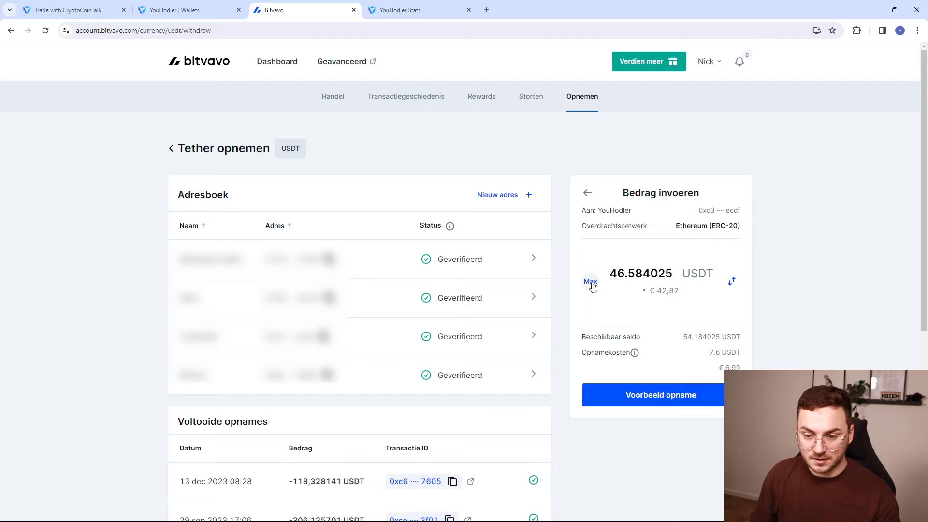
left_click(675, 398)
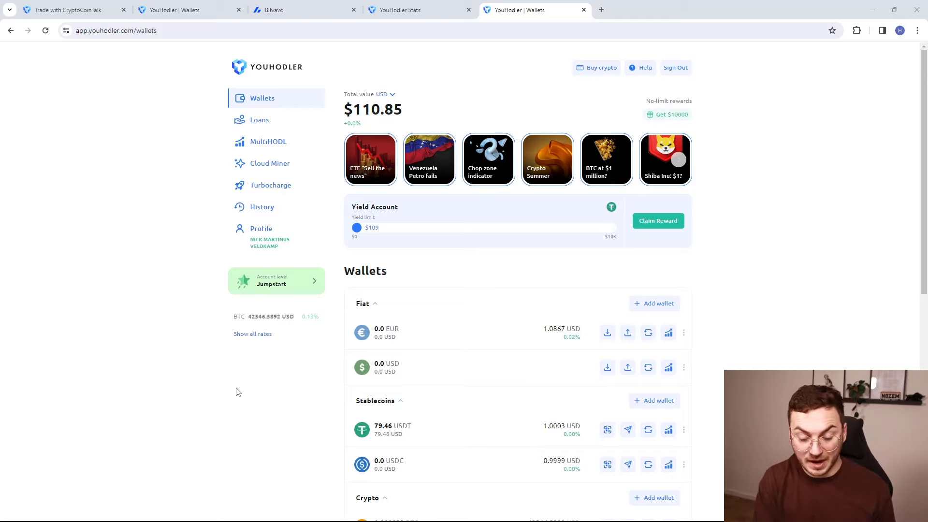
Switch to Bitvavo and copy the Tether deposit wallet address for the Ethereum (ERC-20) network
left_click(280, 10)
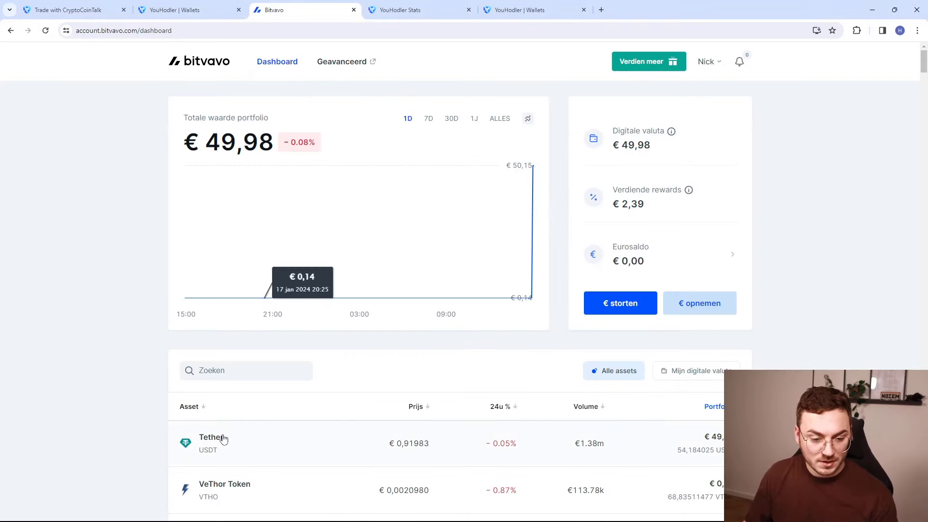
left_click(224, 439)
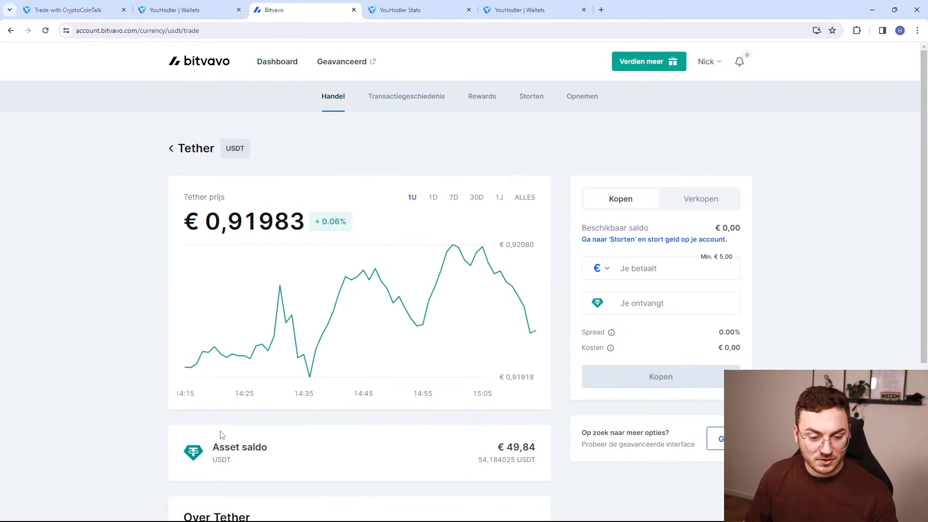
left_click(535, 99)
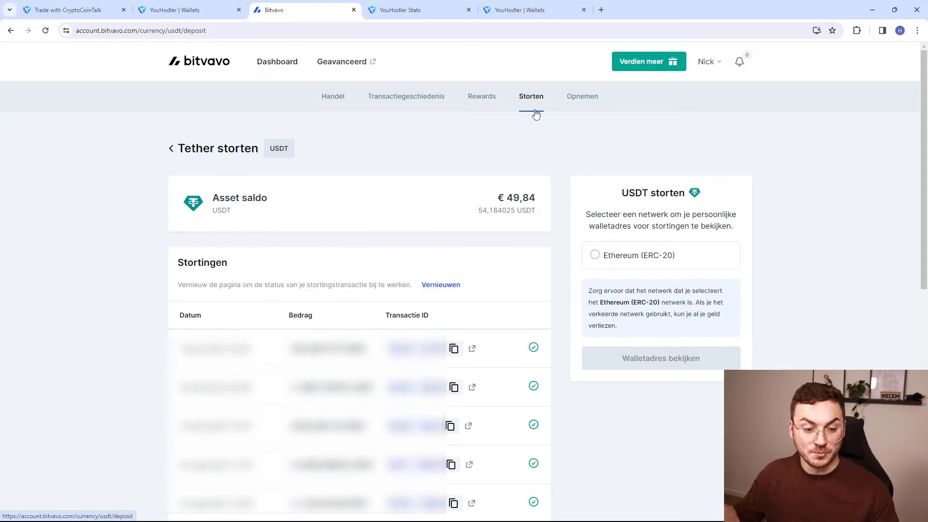
left_click(620, 258)
left_click(692, 358)
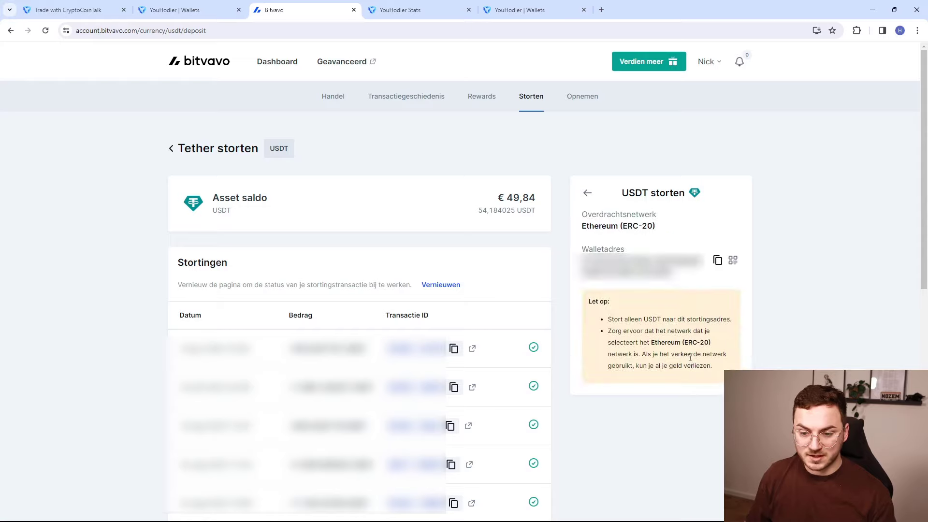
left_click(718, 261)
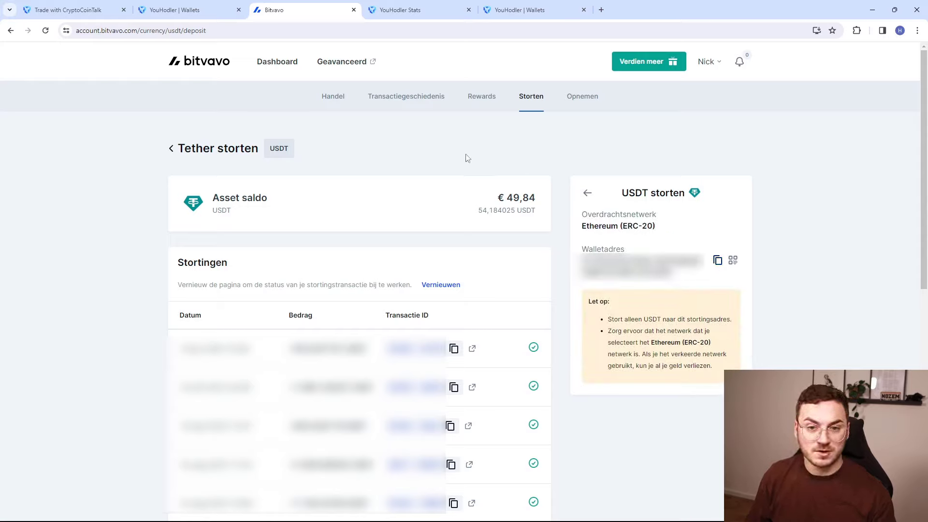
Return to YouHodler's wallets and start a USDT withdrawal over ERC20 for the full 79.46 USDT balance
left_click(213, 5)
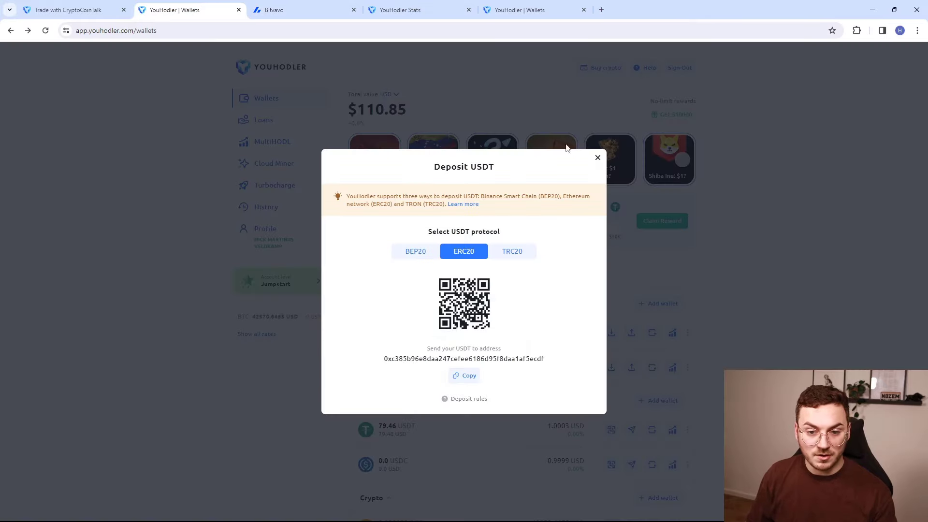
left_click(387, 7)
left_click(531, 7)
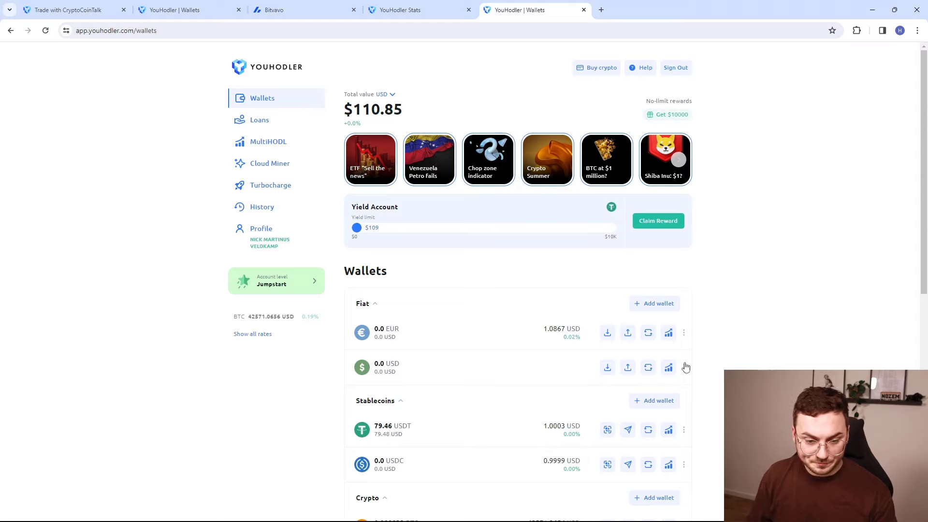
scroll(478, 355, "down", 1)
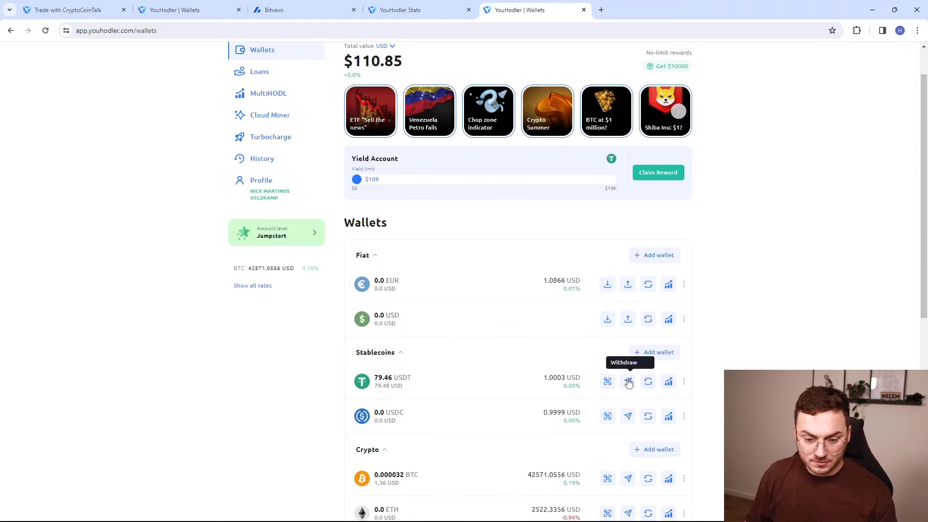
left_click(628, 382)
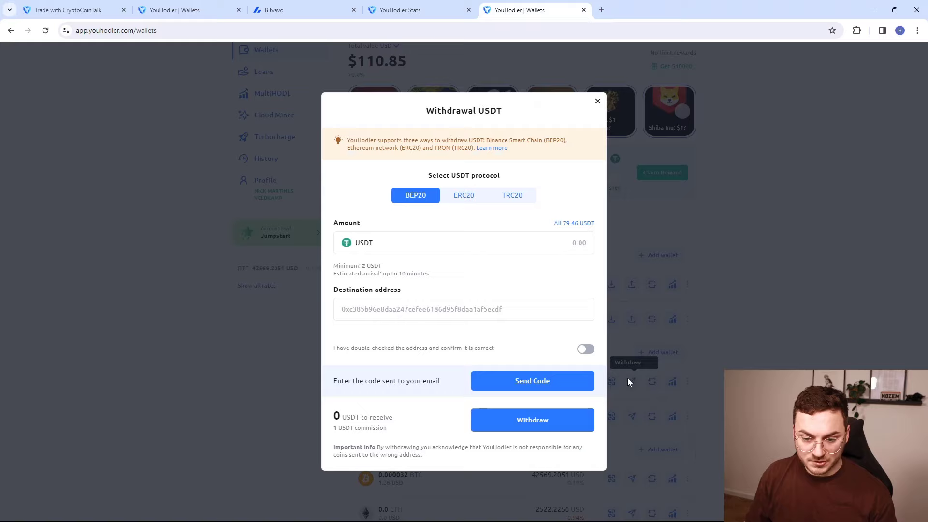
left_click(464, 197)
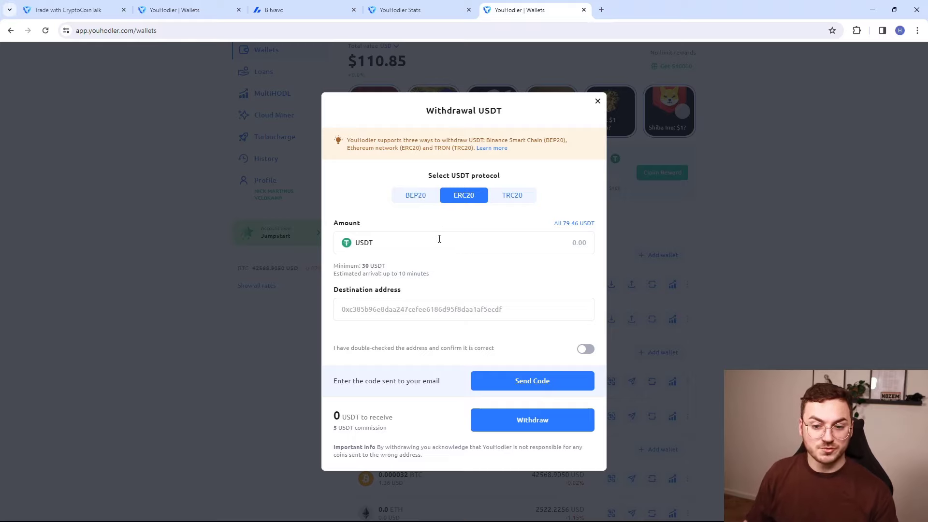
left_click(564, 239)
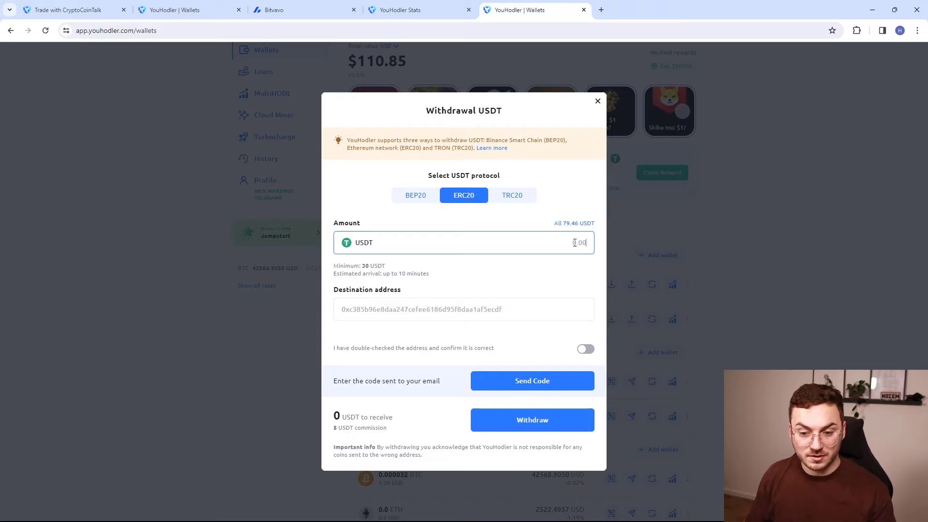
left_click(572, 223)
Paste the Bitvavo wallet address as the destination, check it against Bitvavo, confirm it is correct, and request the email verification code
left_click(425, 306)
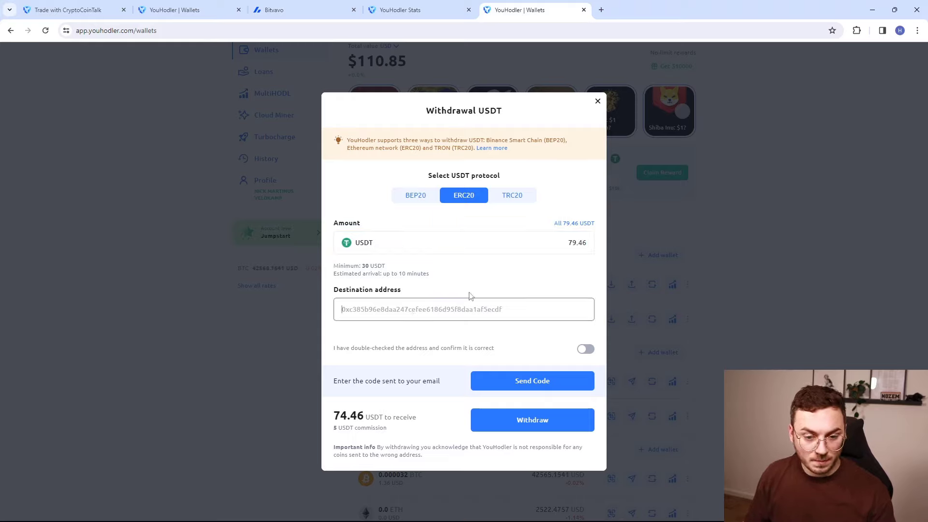
key("ctrl+v")
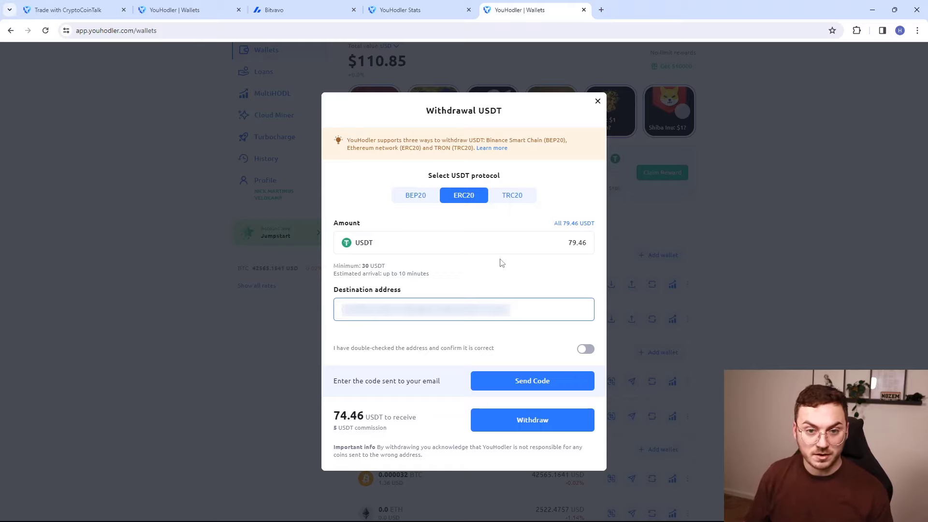
left_click(300, 6)
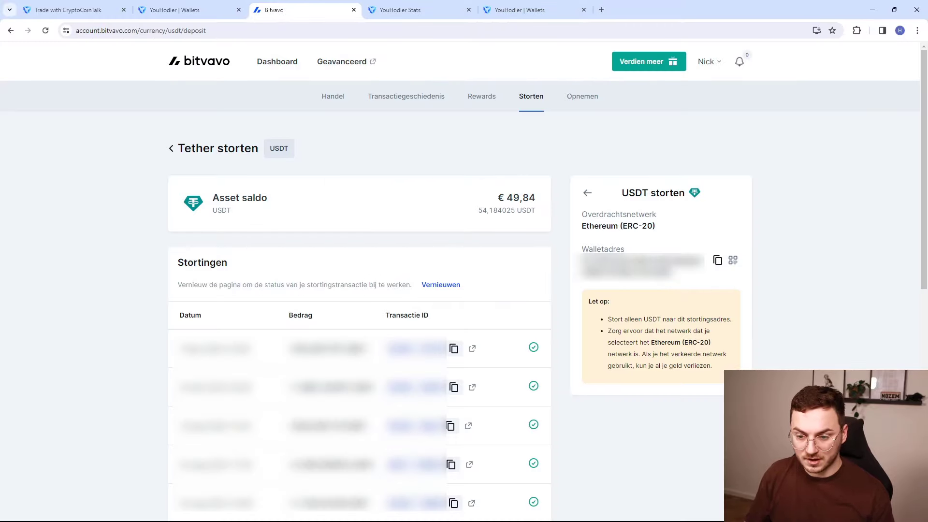
left_click(524, 11)
key("ctrl+v")
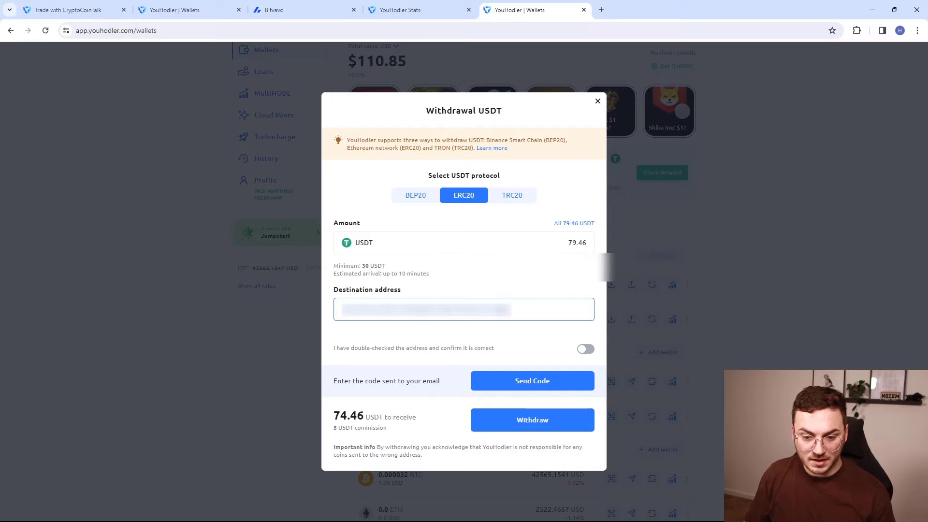
left_click(585, 352)
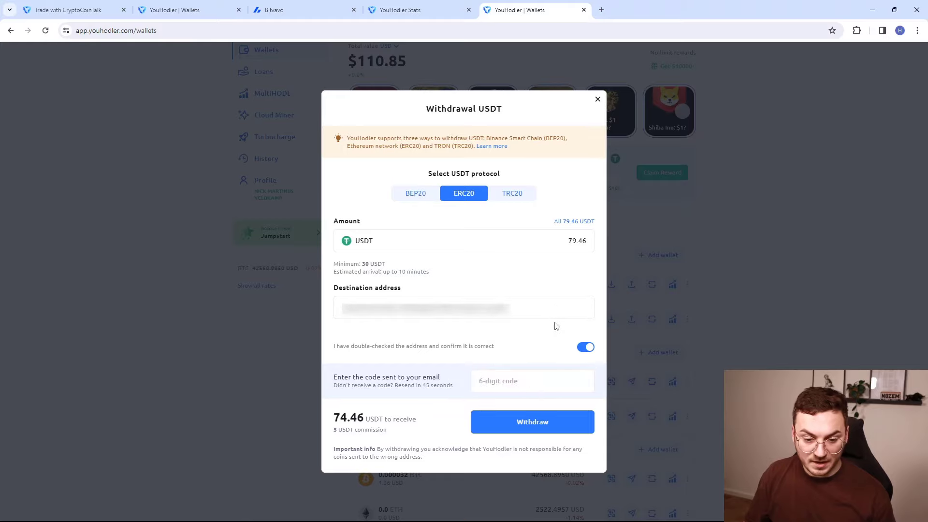
left_click(517, 382)
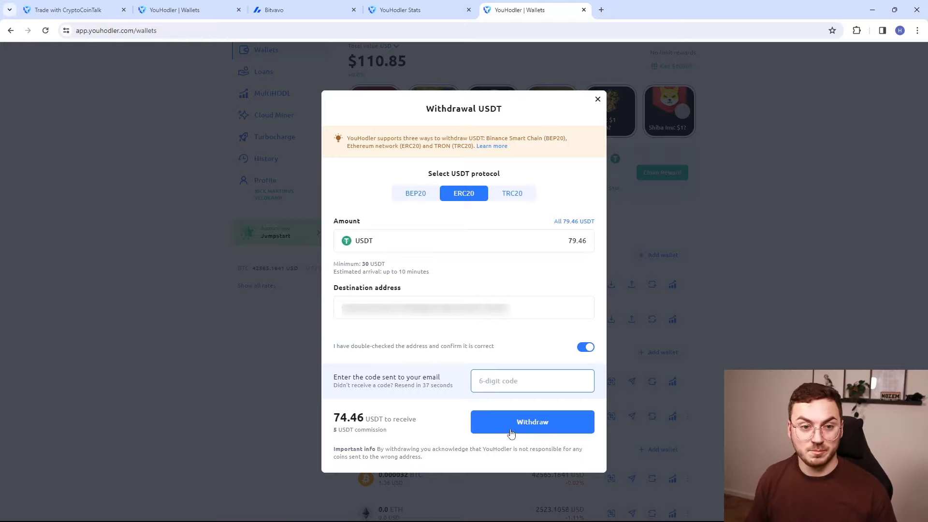
Switch to Bitvavo and sell the entire Tether balance of 54.184025 USDT for euros
left_click(294, 10)
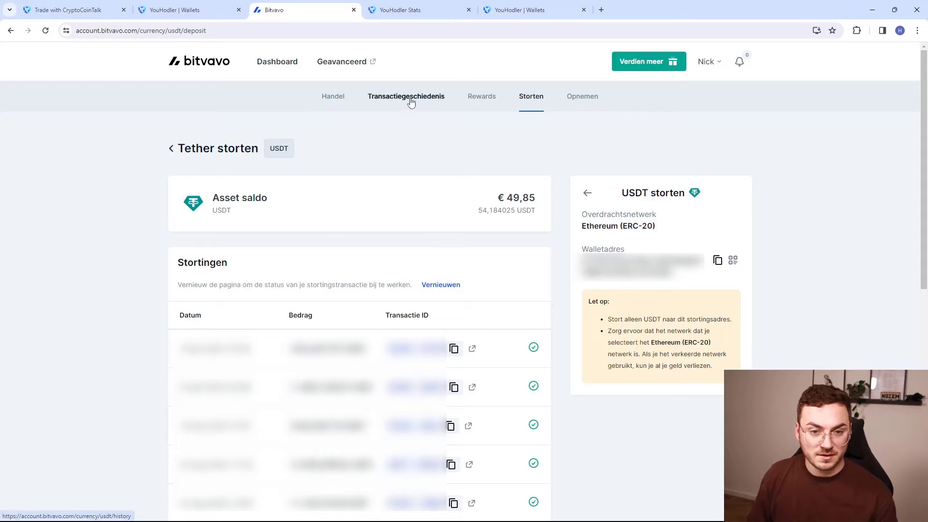
left_click(200, 150)
left_click(244, 437)
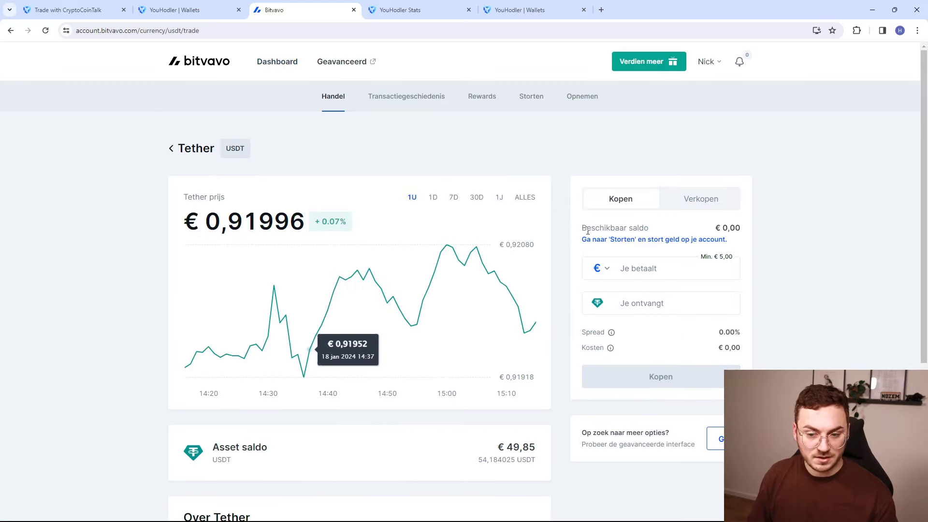
left_click(681, 199)
left_click(710, 230)
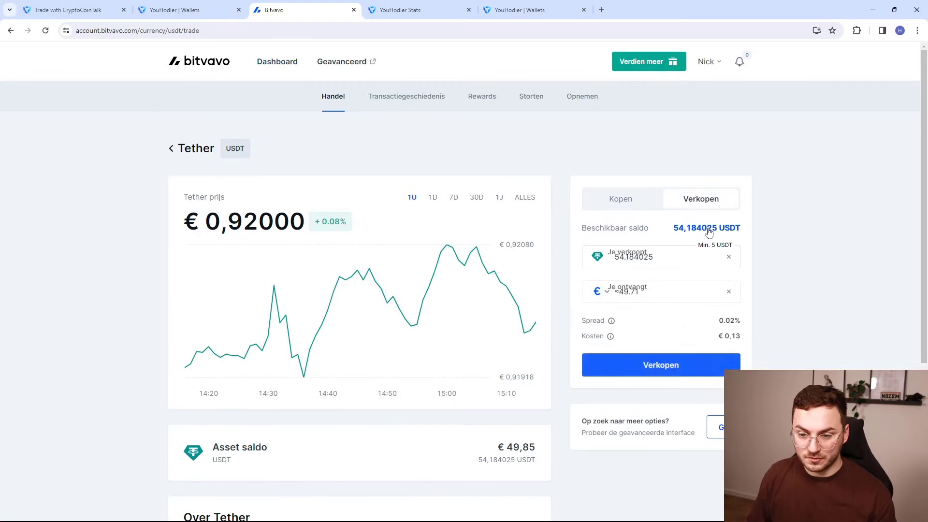
left_click(679, 375)
left_click(676, 381)
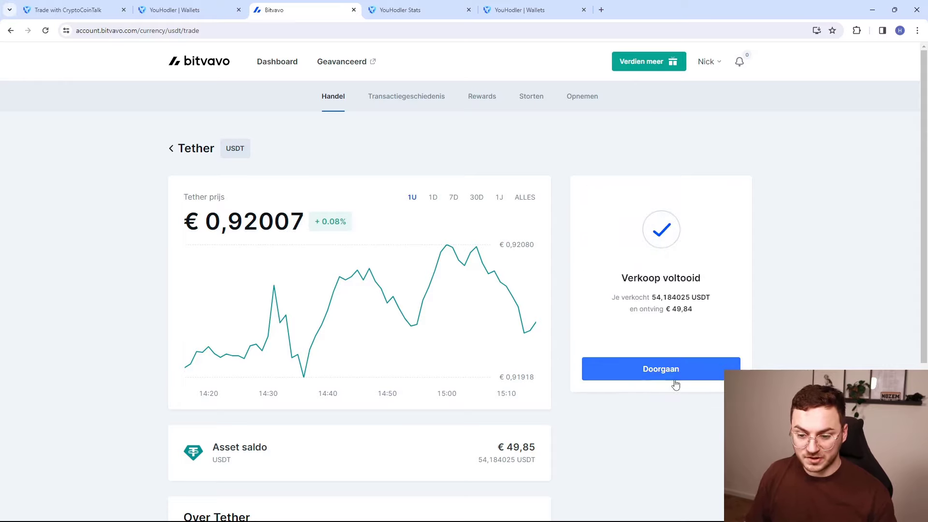
left_click(677, 369)
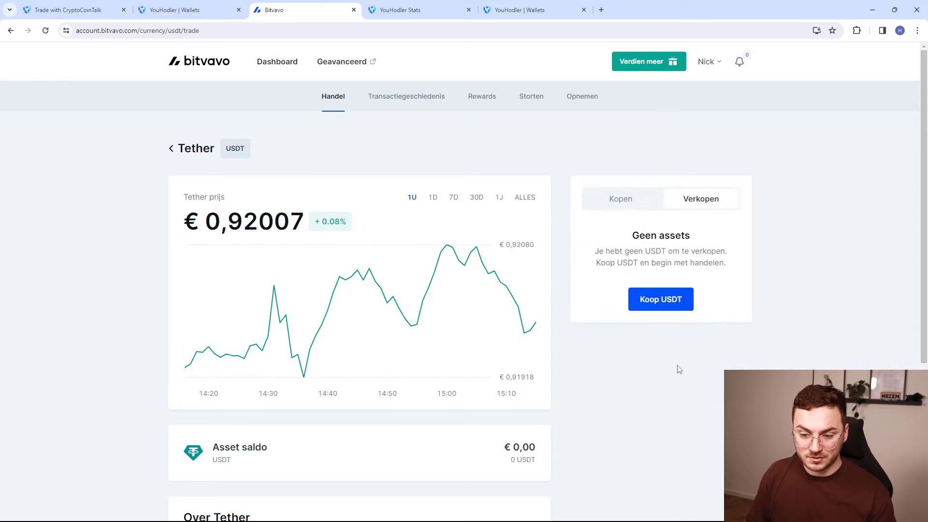
Prepare a euro withdrawal of € 49.71 from the Bitvavo dashboard, and close the withdrawal form
left_click(175, 154)
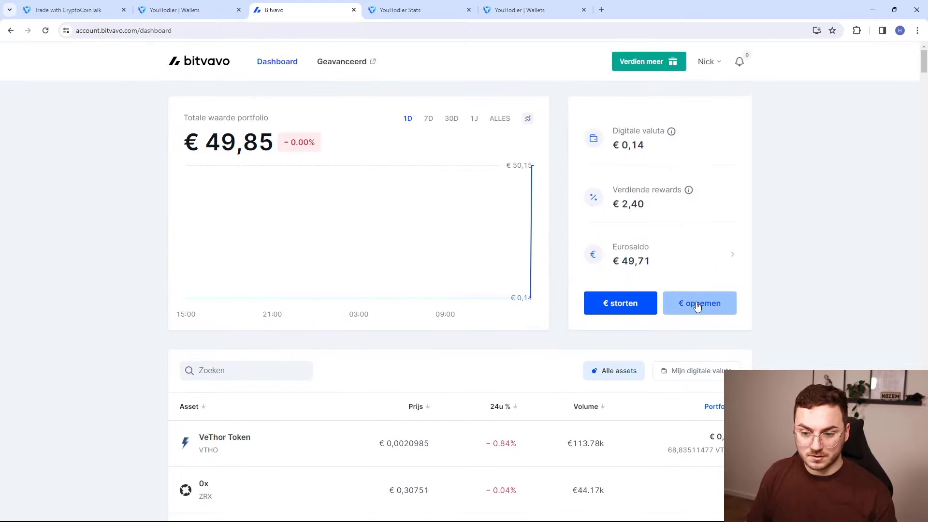
left_click(697, 306)
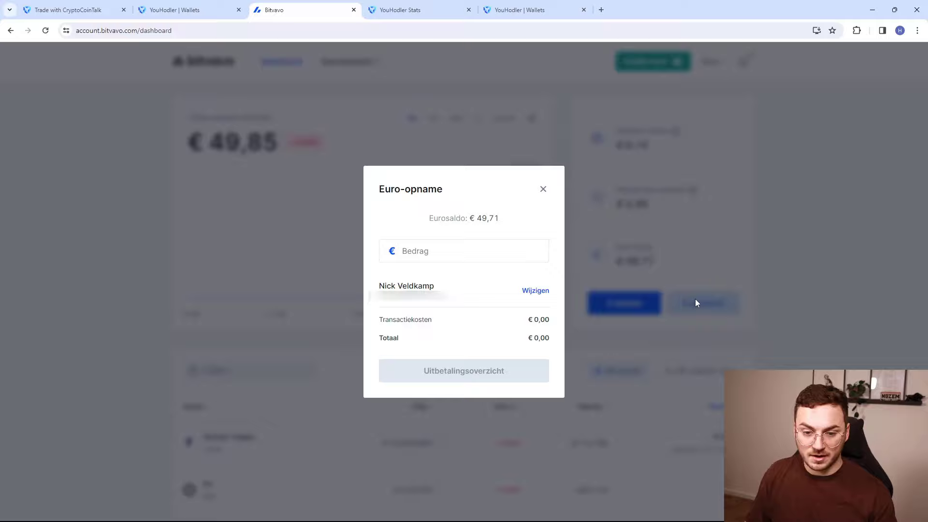
left_click(458, 253)
type("49.71")
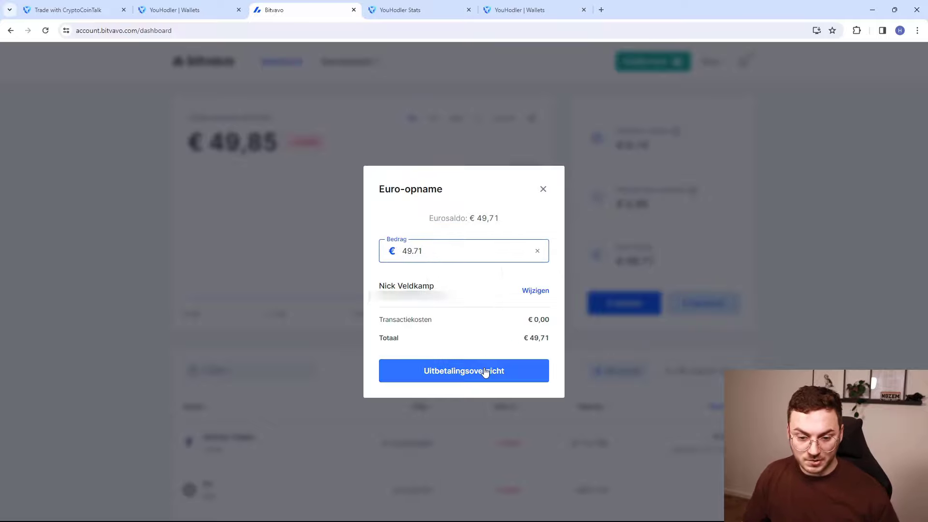
left_click(543, 189)
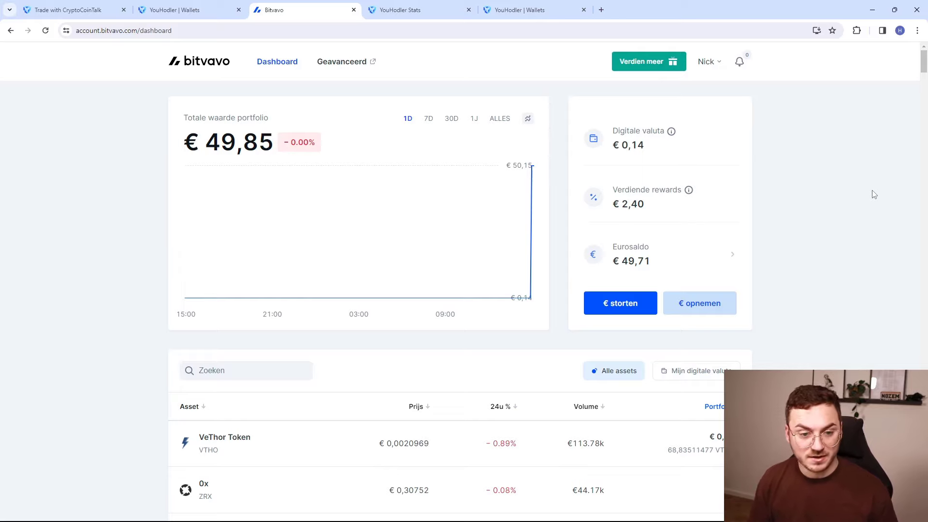
Switch to YouHodler and start creating a MultiHODL on BTC/USDT in the DOWN direction
left_click(519, 10)
left_click(269, 141)
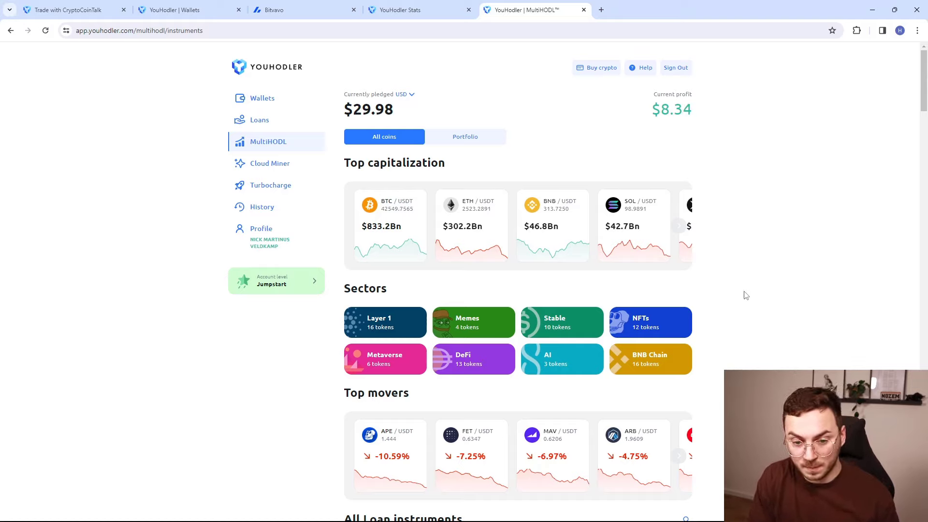
left_click(401, 218)
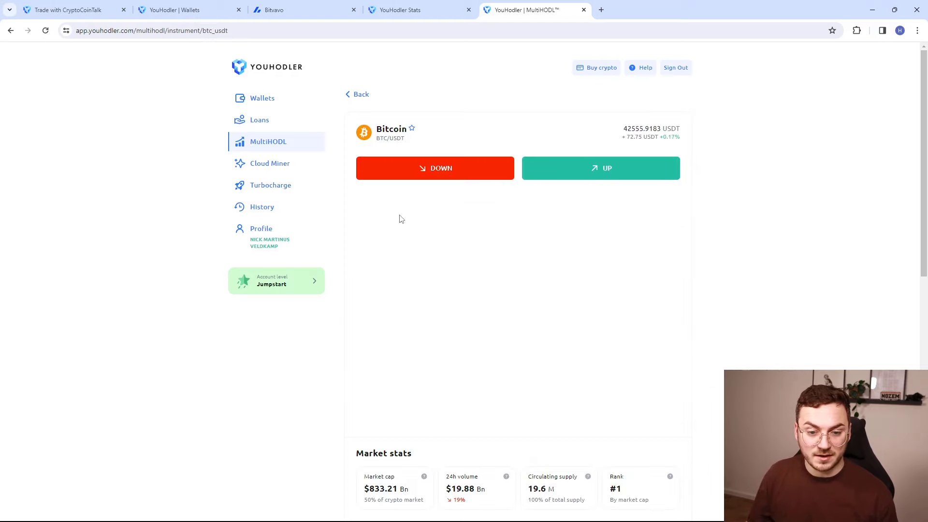
left_click(454, 174)
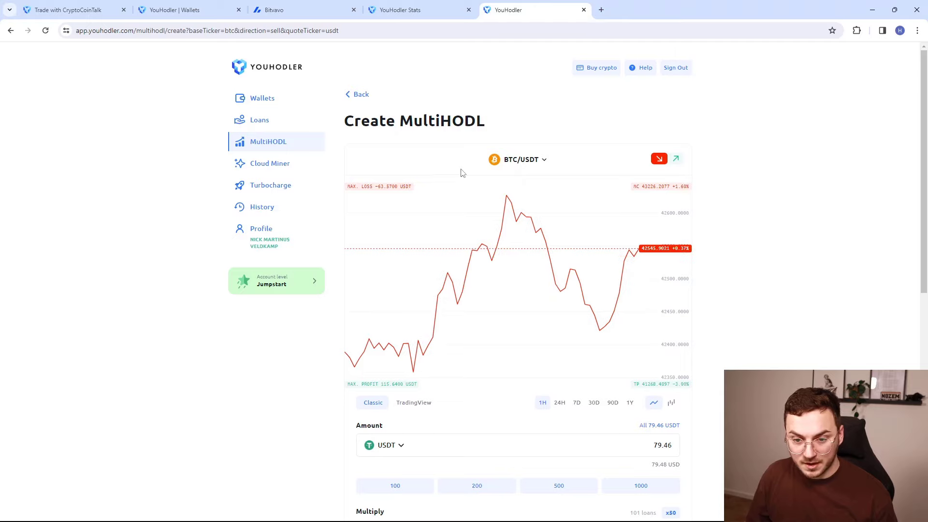
Set the MultiHODL amount to 40 USDT
scroll(765, 256, "down", 3)
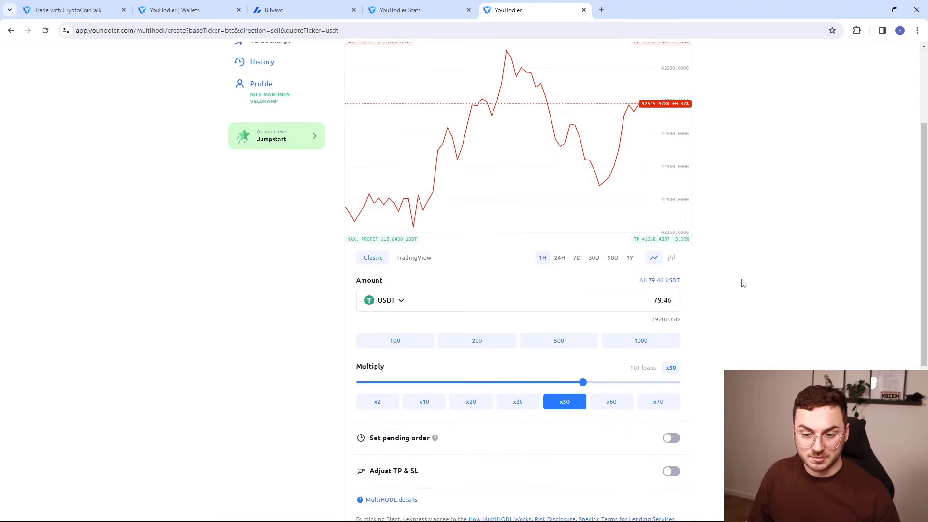
double_click(662, 300)
type("20")
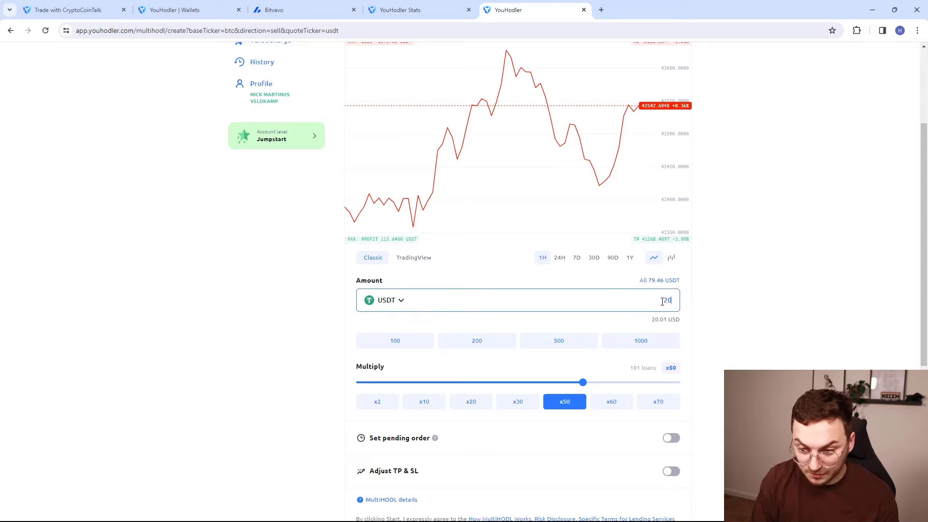
key("BackSpace")
key("BackSpace")
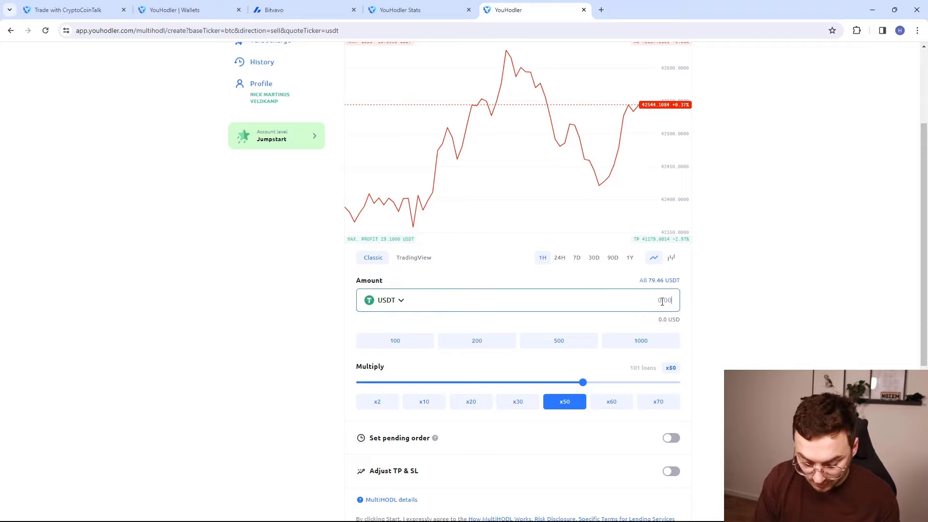
type("40")
left_click(710, 304)
Set the BTC/USDT MultiHODL multiplier to x2
scroll(628, 302, "down", 1)
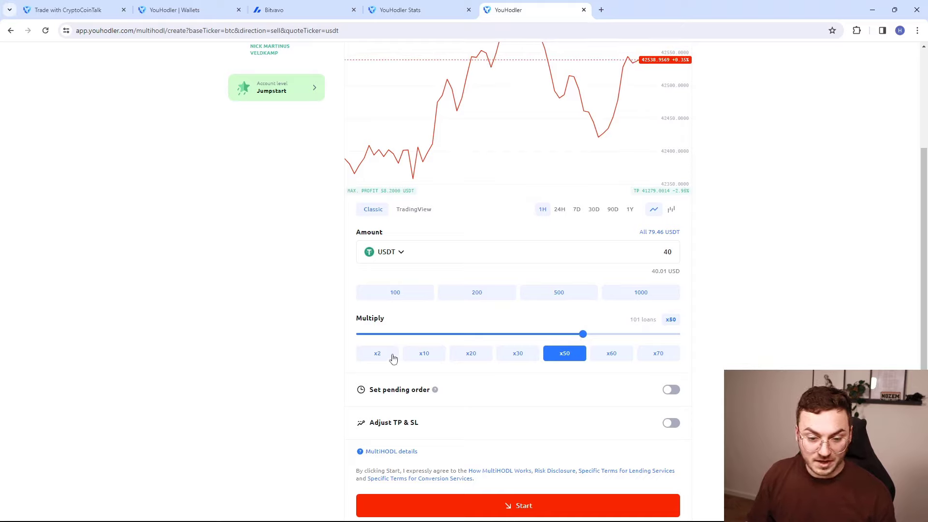
left_click(387, 358)
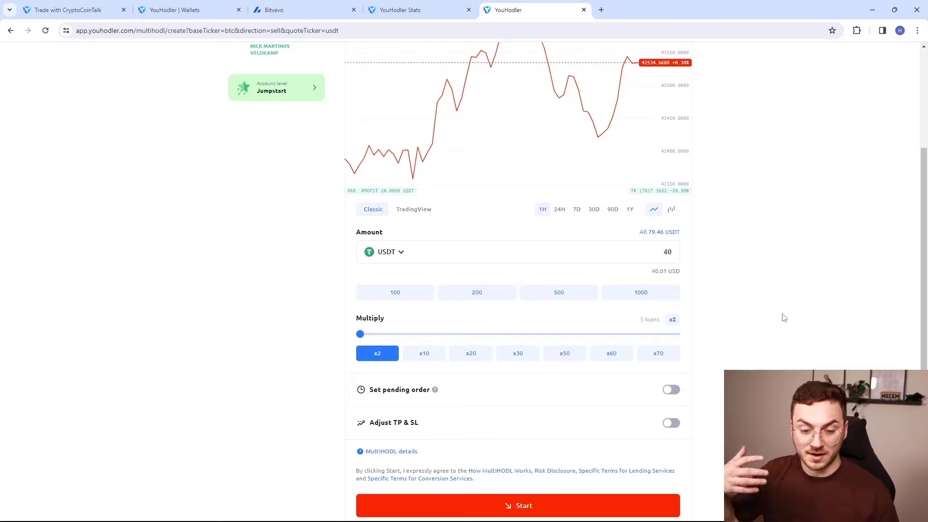
scroll(773, 304, "up", 1)
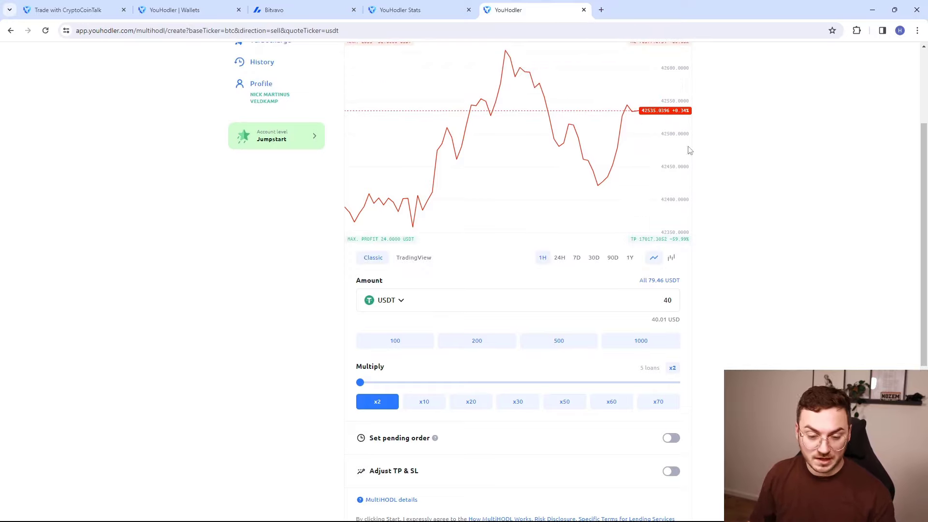
Enable the take-profit and stop-loss adjustment for the BTC/USDT MultiHODL and set the Take Profit price level to 30000
scroll(758, 266, "down", 3)
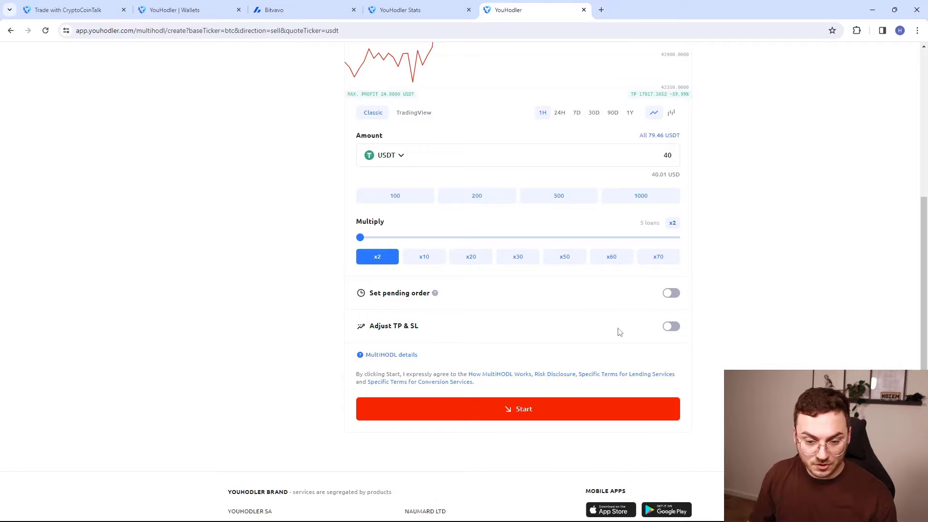
left_click(670, 327)
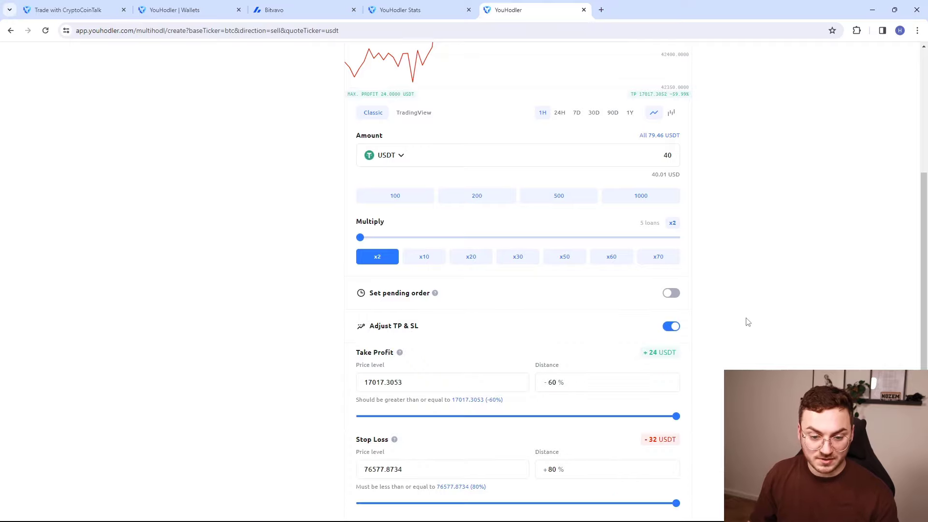
scroll(747, 324, "down", 2)
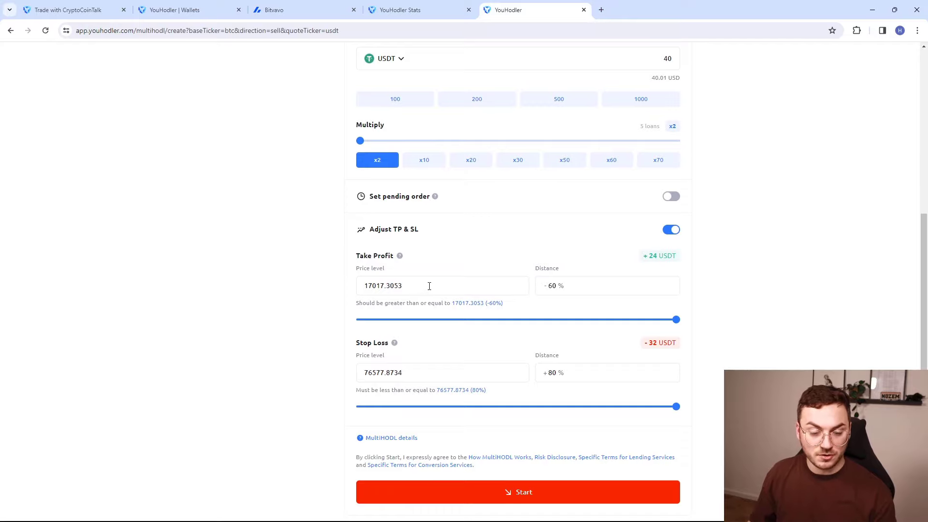
left_click(417, 285)
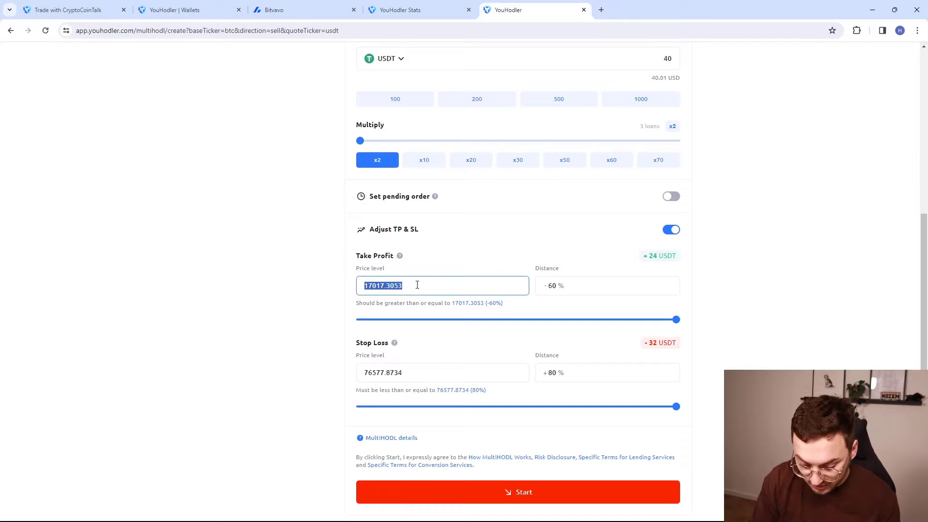
type("30000")
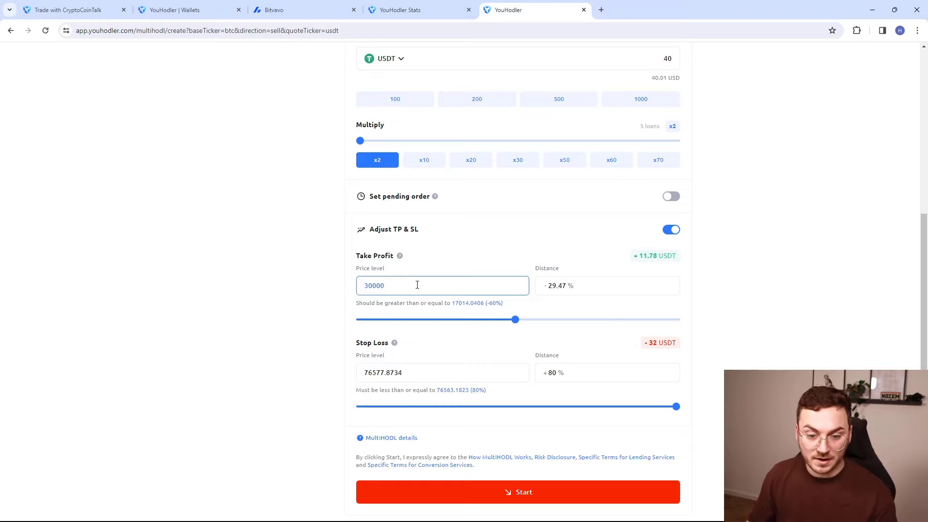
left_click(742, 275)
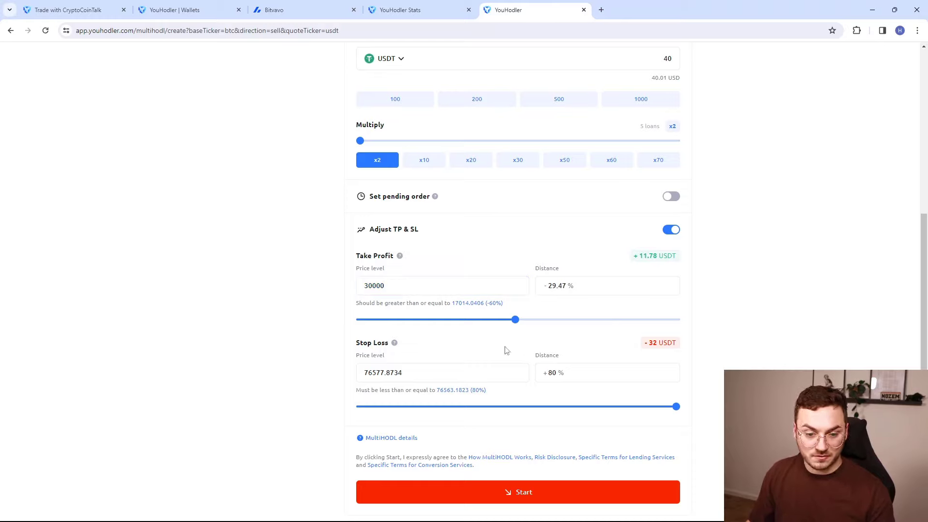
Set the Stop Loss price level of the BTC/USDT MultiHODL to 45000
double_click(412, 373)
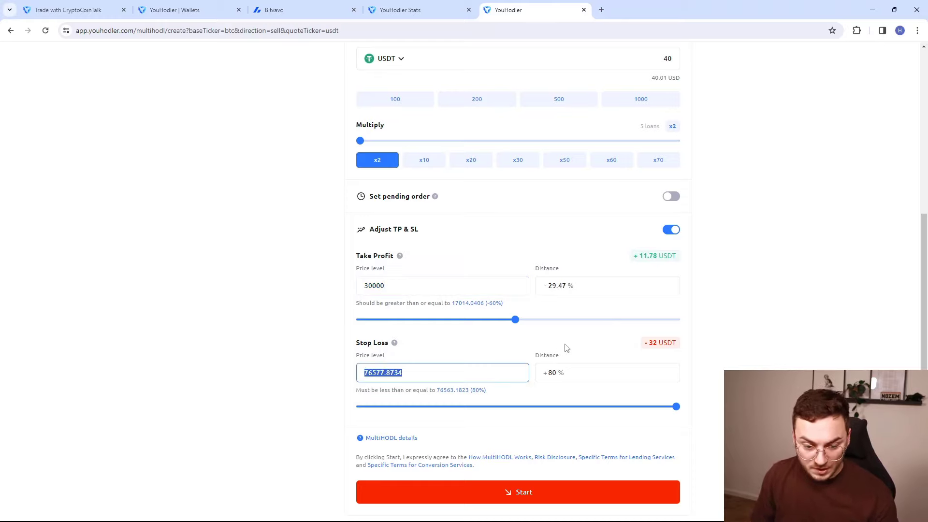
scroll(741, 323, "up", 7)
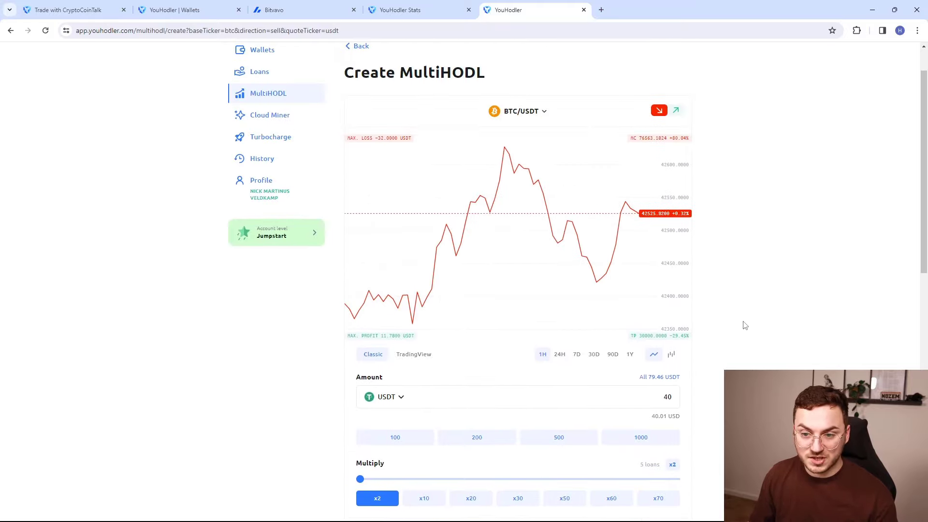
scroll(744, 325, "down", 7)
type("45000")
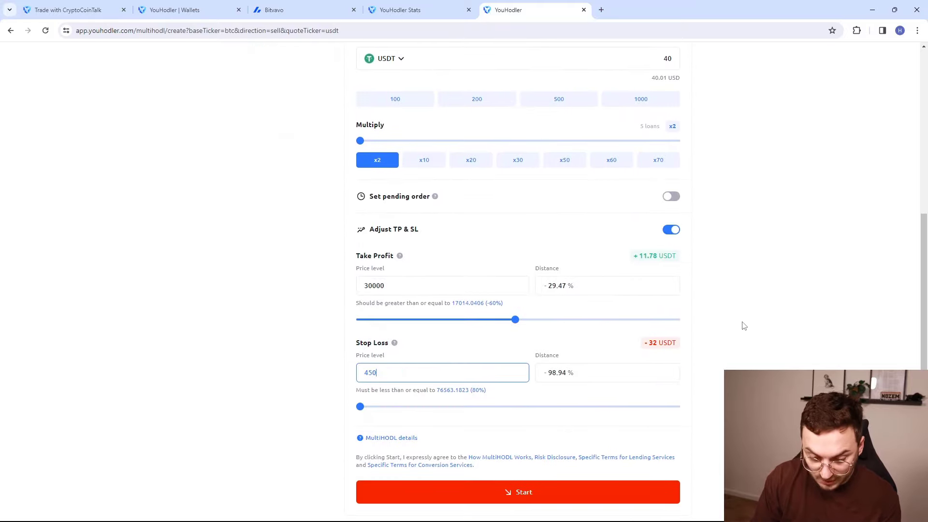
left_click(745, 321)
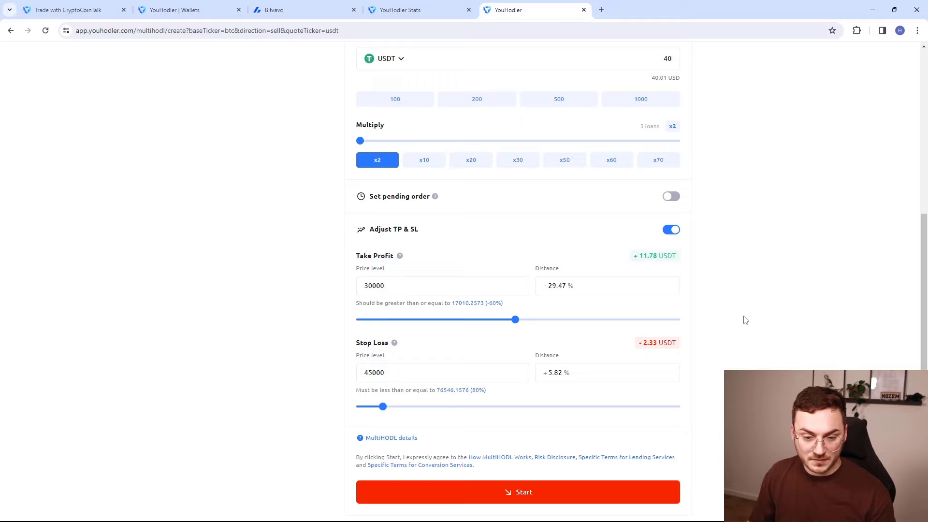
Review the take-profit and stop-loss levels and submit the BTC/USDT MultiHODL
scroll(745, 319, "up", 1)
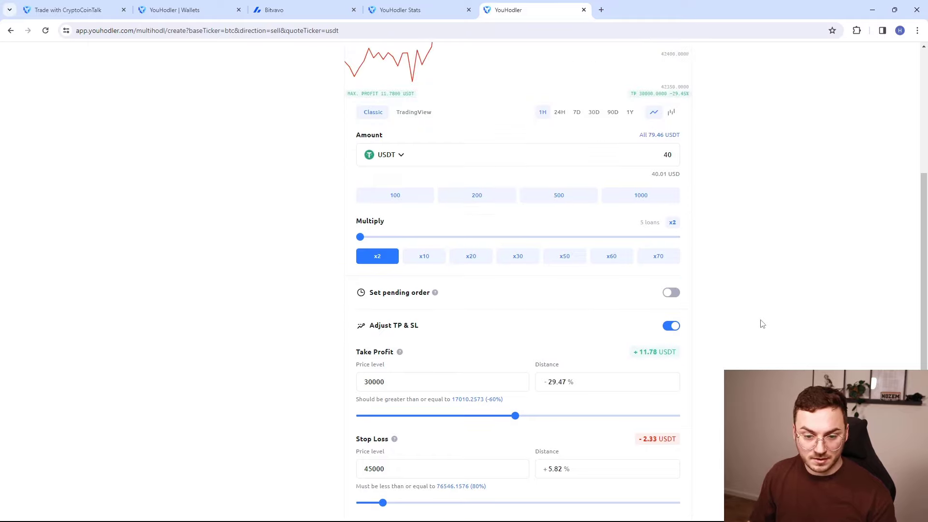
scroll(745, 320, "down", 1)
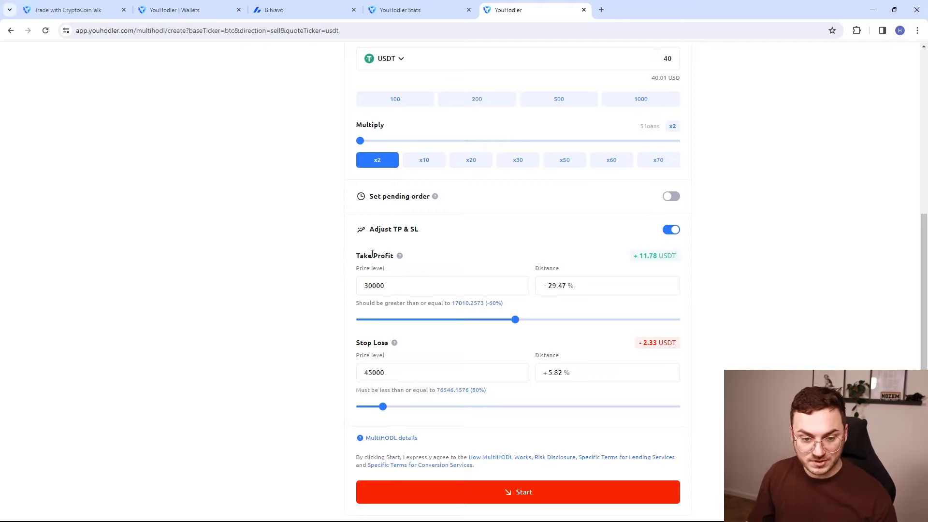
scroll(731, 306, "down", 1)
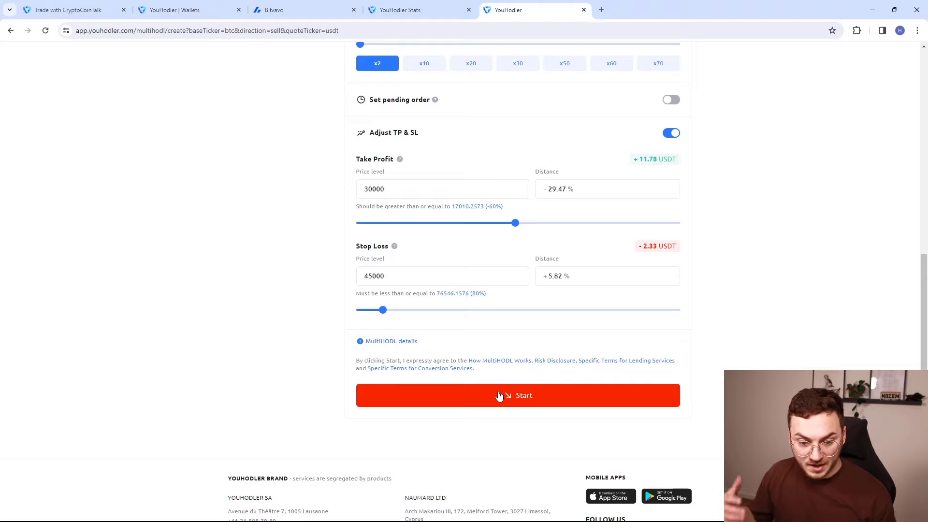
left_click(500, 396)
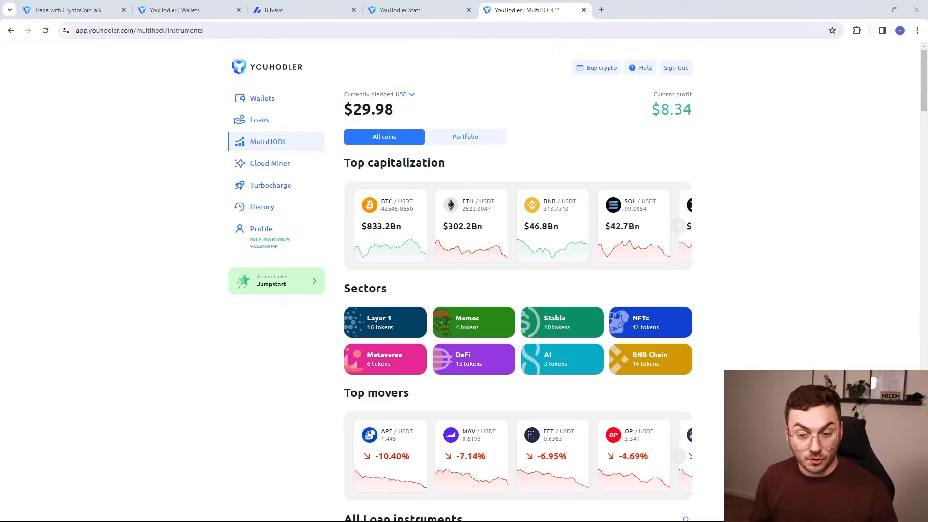
Open Solana among the top-capitalization coins and begin creating a SOL/USDT MultiHODL in the UP direction
left_click(633, 227)
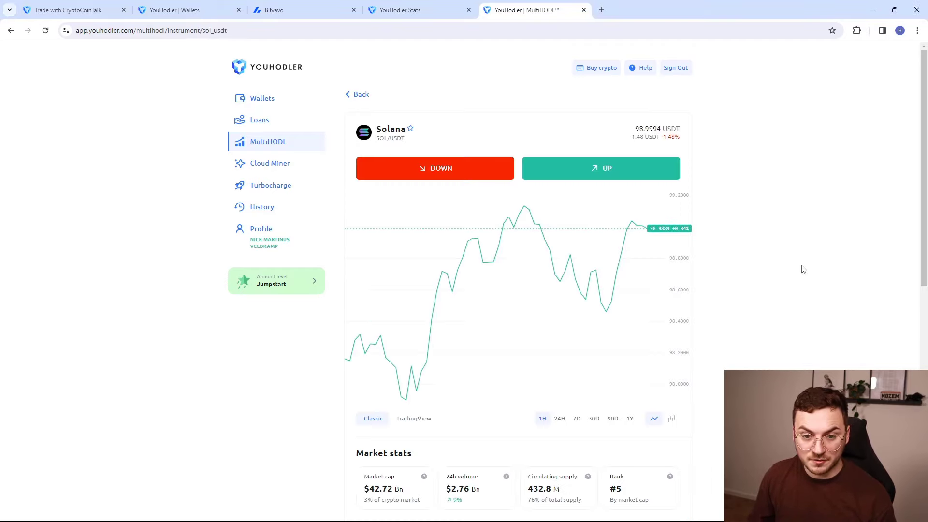
left_click(592, 173)
scroll(718, 257, "down", 3)
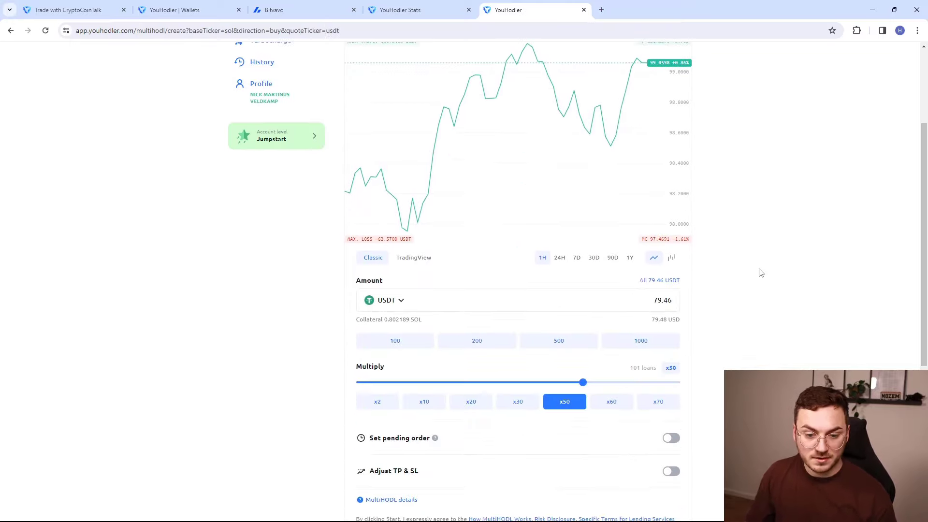
scroll(759, 270, "up", 3)
scroll(758, 270, "down", 3)
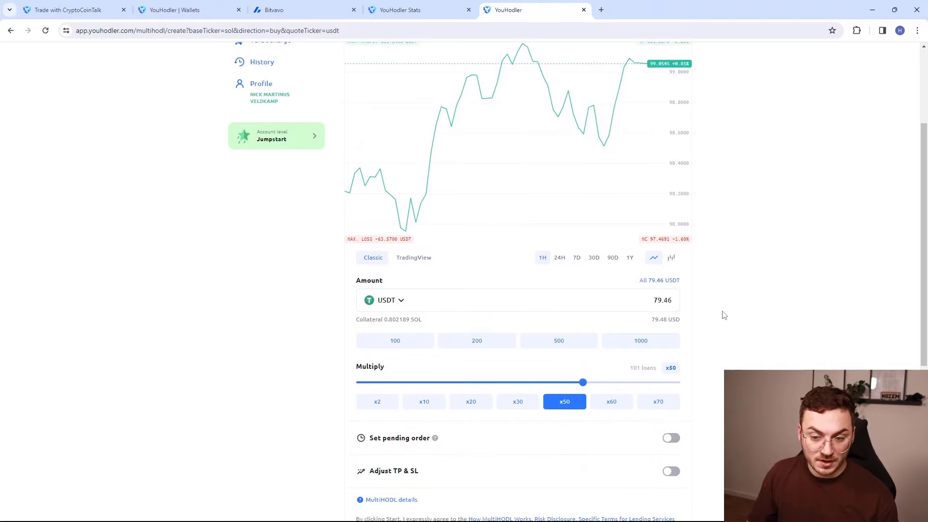
Check which currencies can fund the SOL/USDT MultiHODL, keep USDT, and set the multiplier to x2
left_click(404, 297)
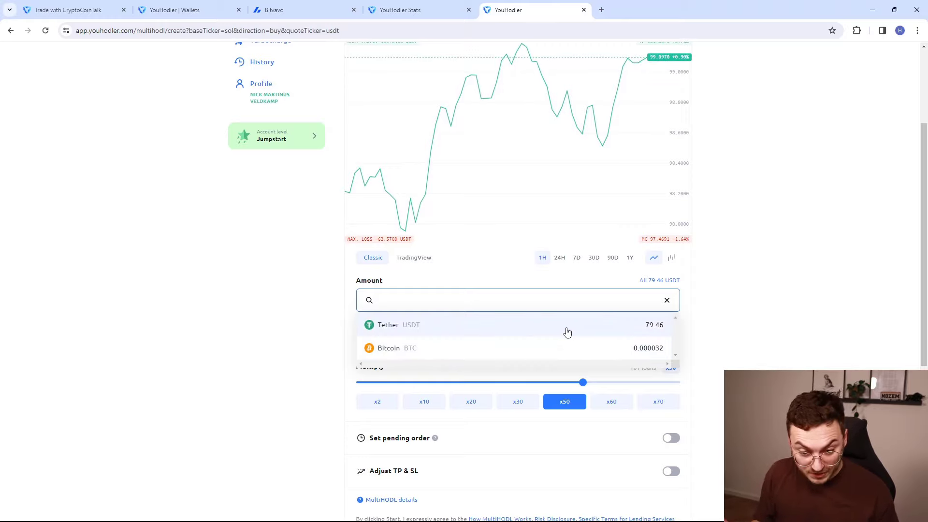
left_click(775, 319)
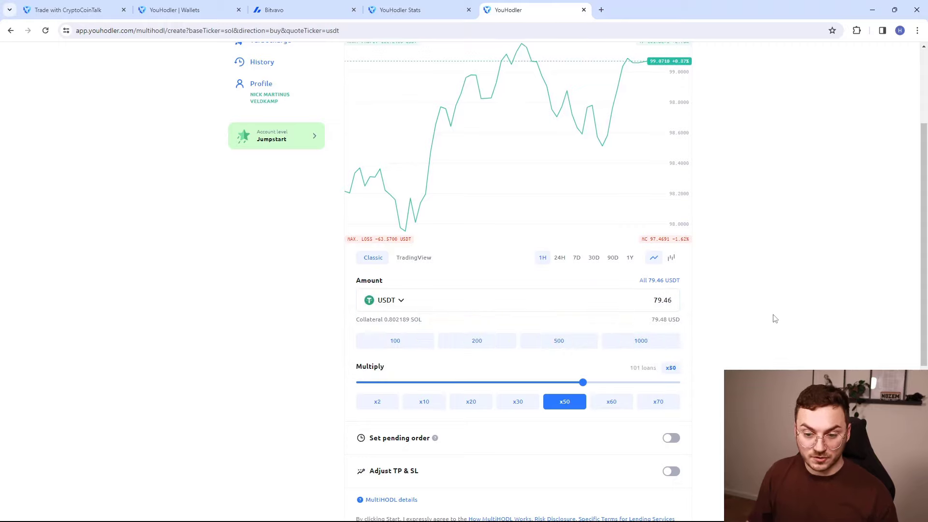
scroll(268, 338, "down", 1)
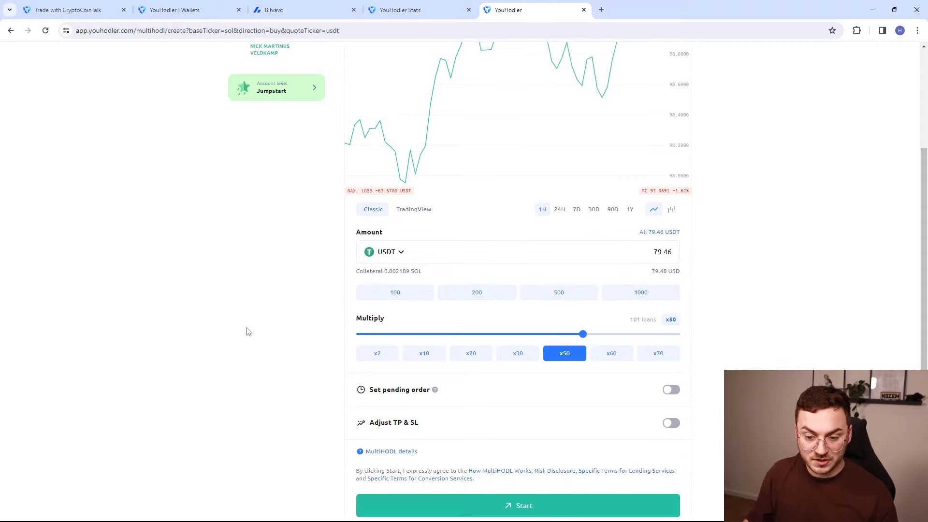
left_click(382, 358)
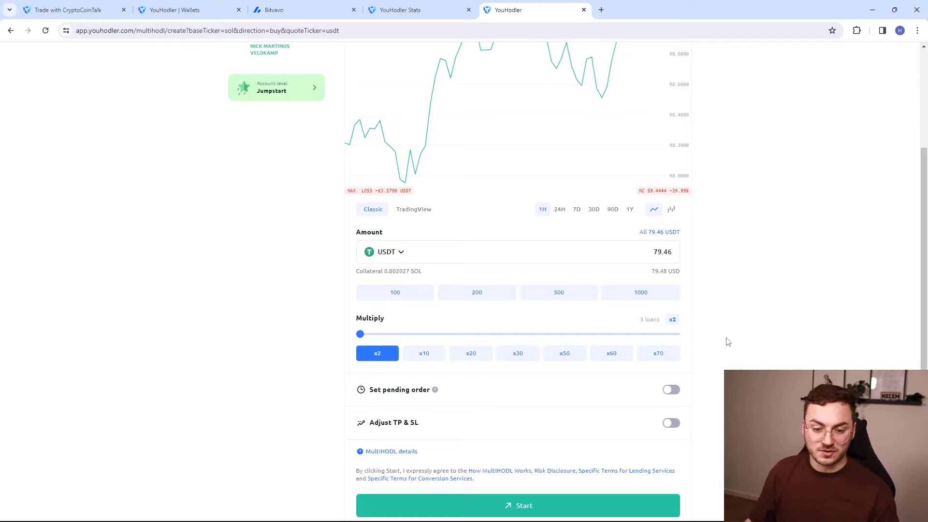
Enable the take-profit and stop-loss adjustment for the SOL/USDT MultiHODL and set the Take Profit price level to 150
scroll(698, 331, "down", 1)
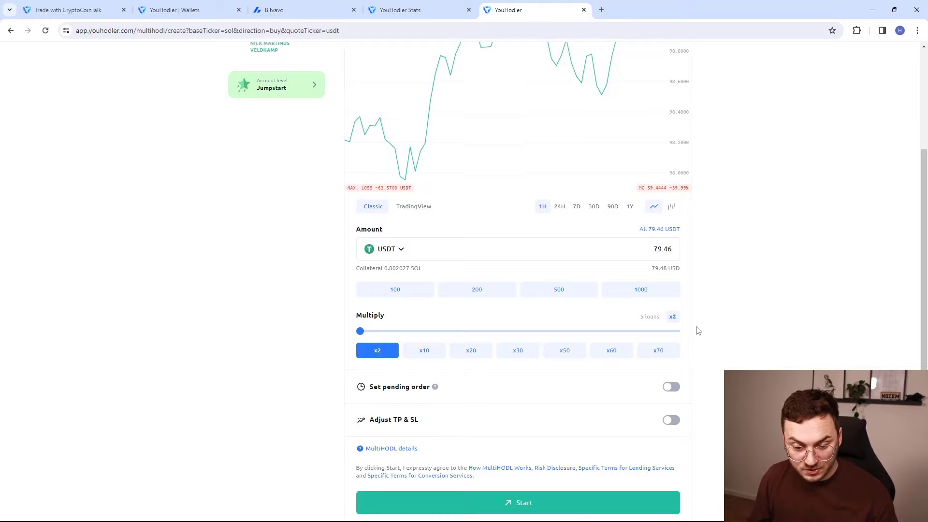
scroll(698, 331, "down", 3)
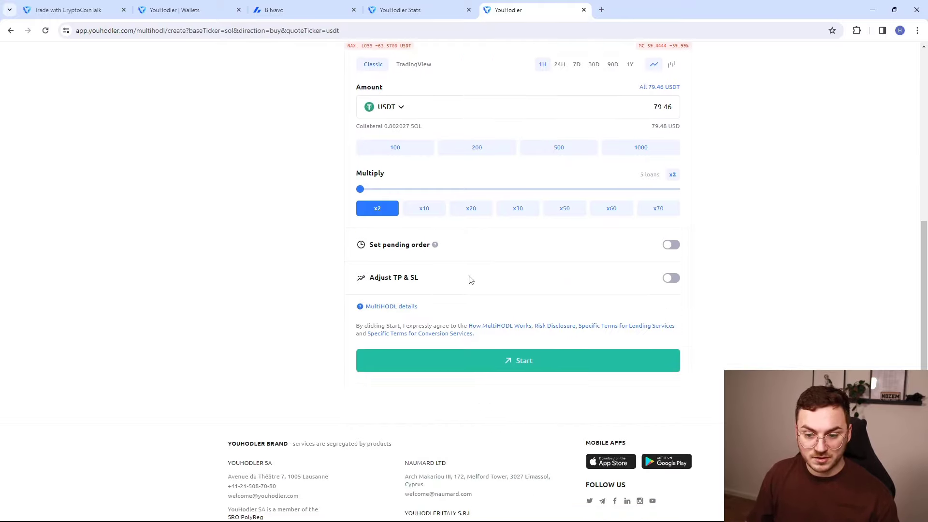
left_click(670, 278)
scroll(774, 288, "up", 7)
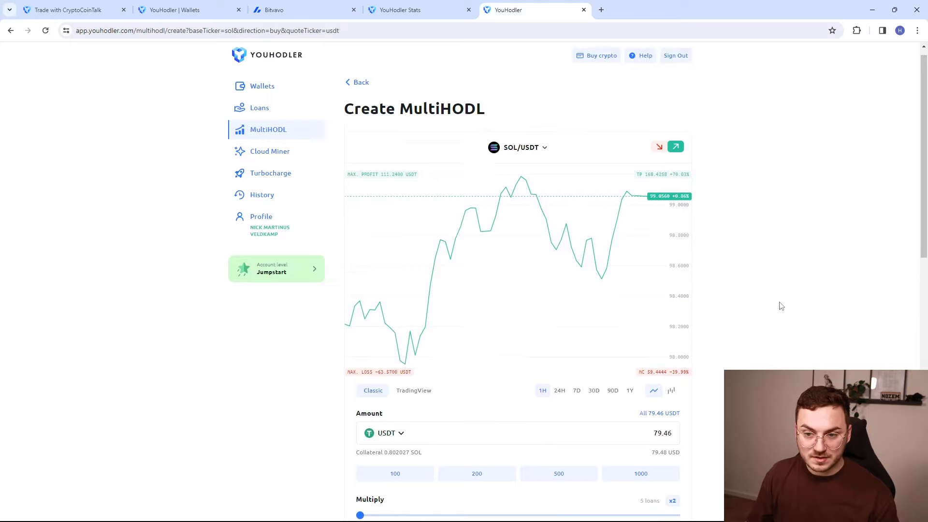
scroll(781, 305, "up", 1)
scroll(778, 329, "down", 9)
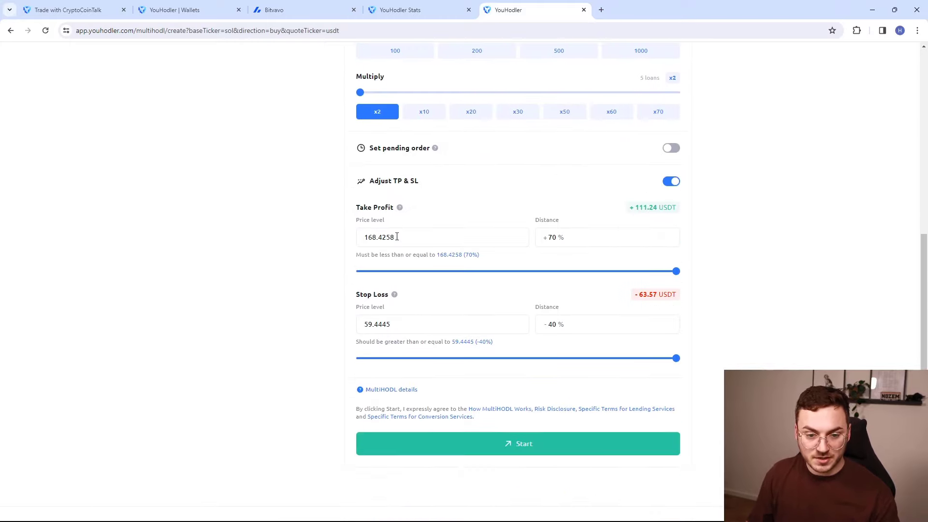
double_click(397, 237)
type("150")
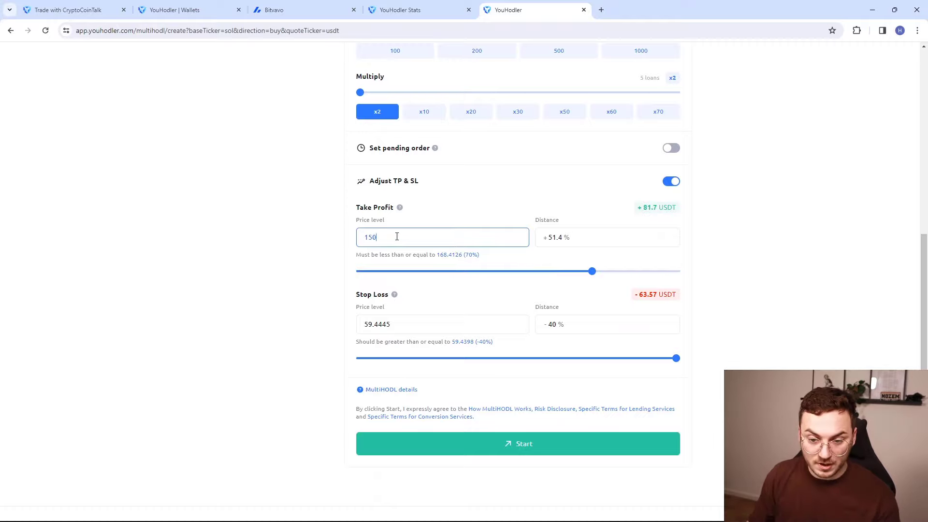
left_click(796, 277)
Set the Stop Loss price level of the SOL/USDT MultiHODL to 95 and submit the trade
scroll(810, 296, "up", 8)
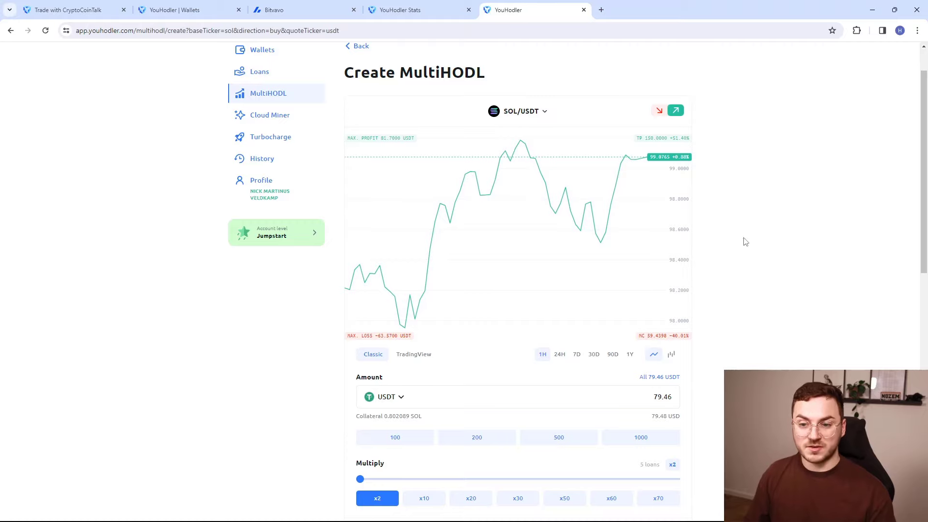
scroll(770, 262, "down", 10)
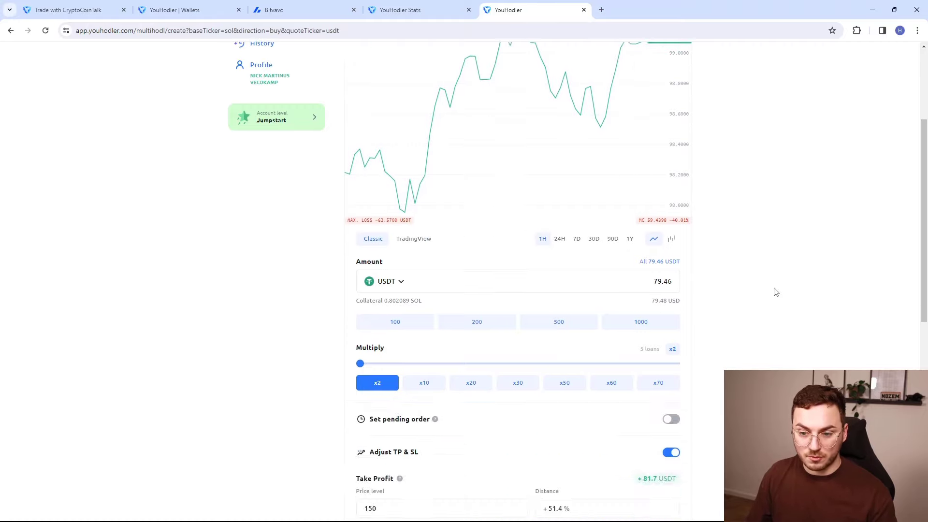
left_click(417, 228)
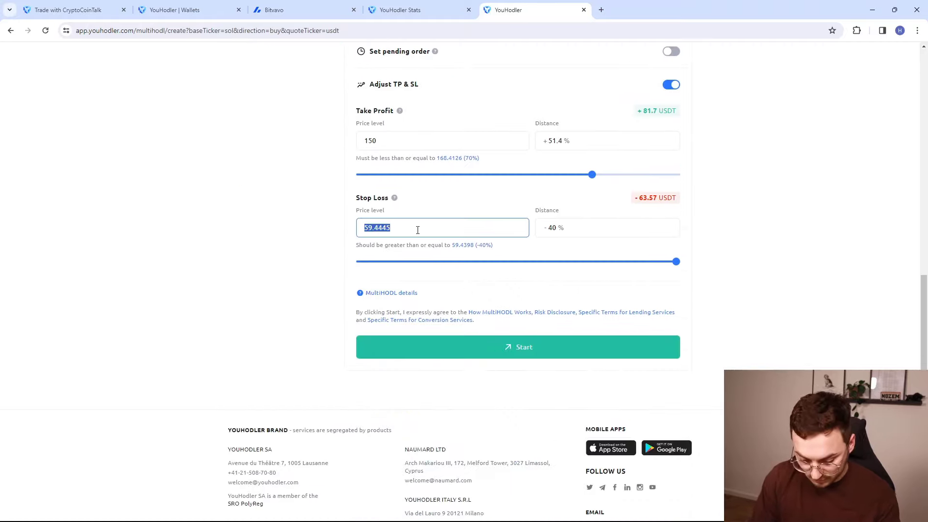
type("95")
left_click(762, 225)
scroll(730, 284, "up", 1)
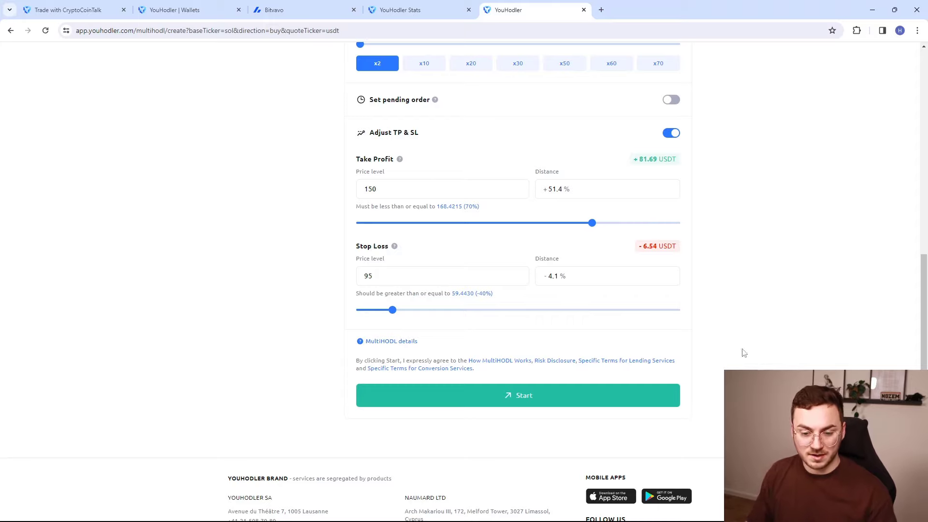
left_click(539, 399)
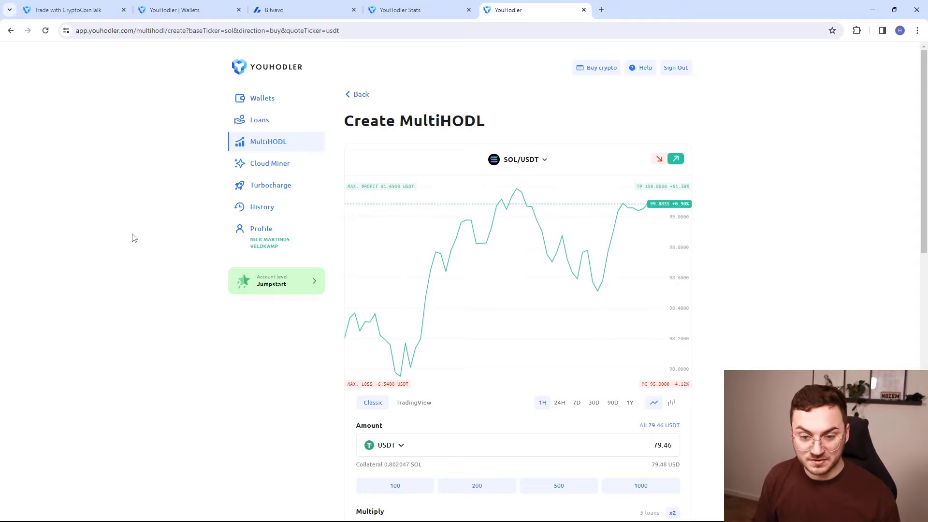
Open the account level page and examine the benefits and required monthly trading volume of each level up to VIP
left_click(276, 281)
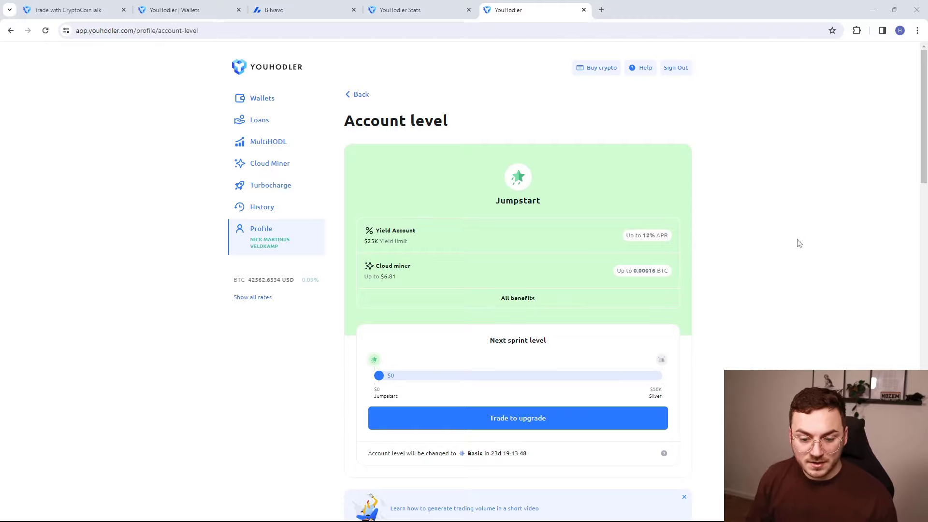
scroll(676, 245, "down", 10)
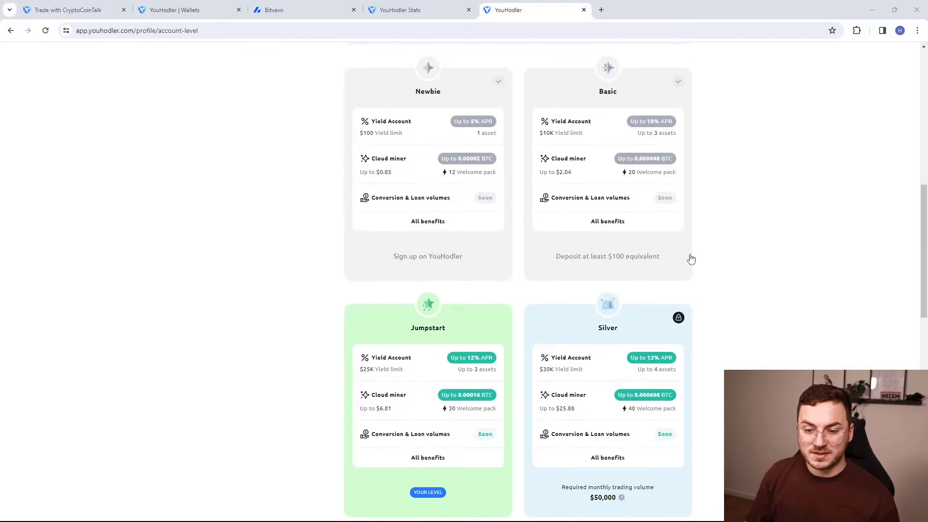
scroll(691, 256, "down", 10)
scroll(691, 256, "down", 2)
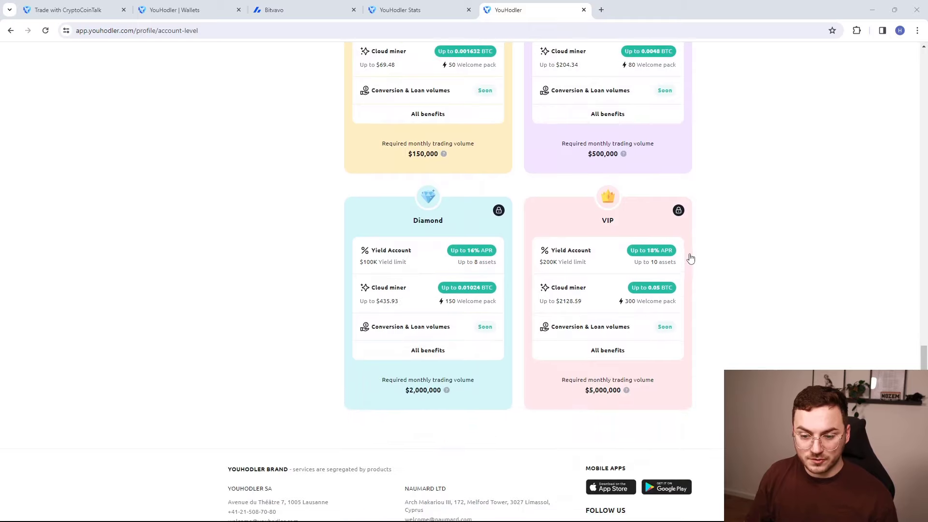